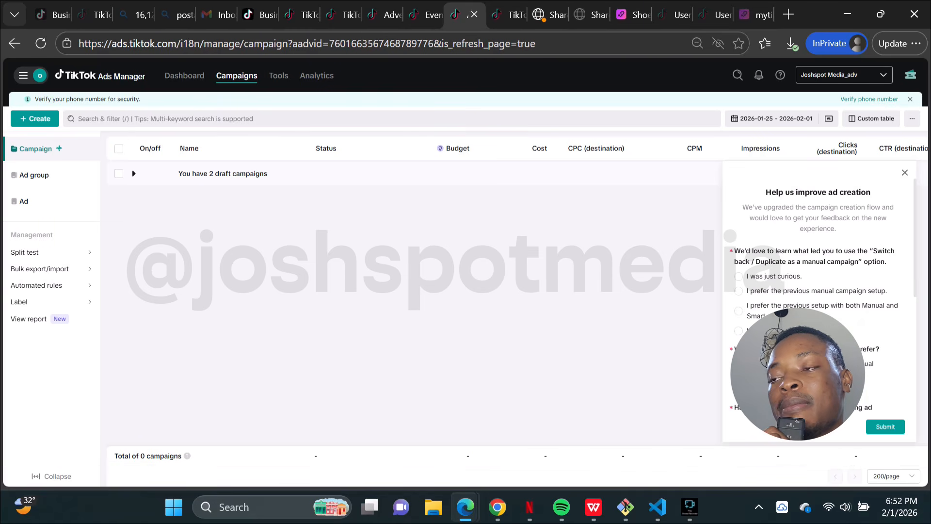
Step: Dismiss the feedback survey, start creating a new campaign, and switch to the full Ads Manager version
left_click(905, 173)
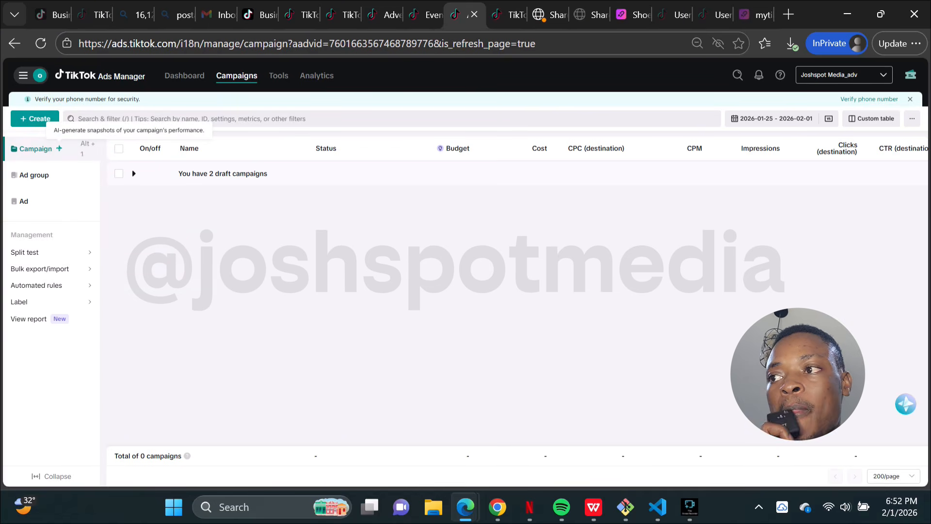
left_click(35, 118)
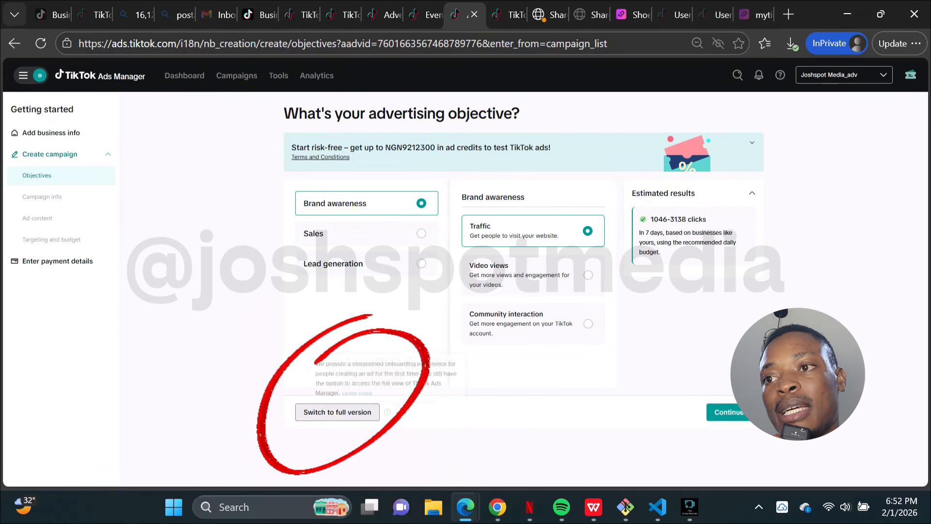
left_click(338, 412)
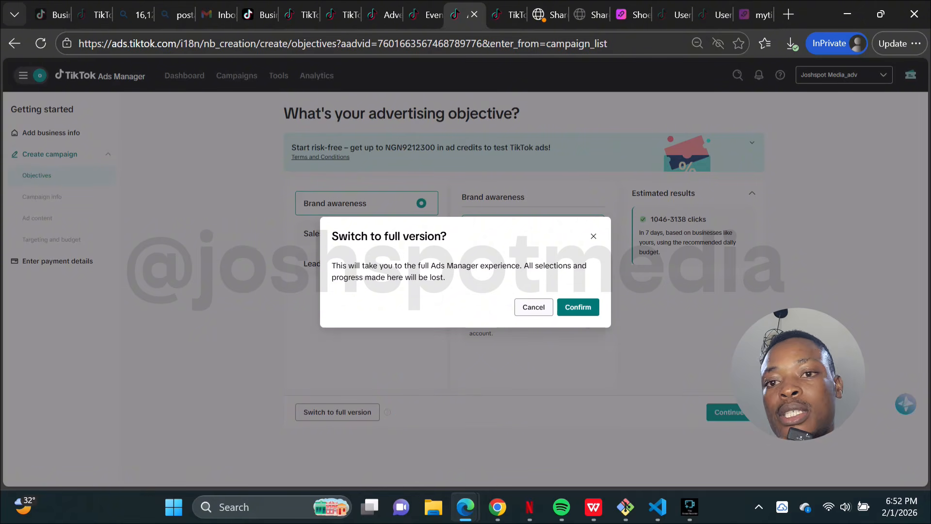
left_click(578, 306)
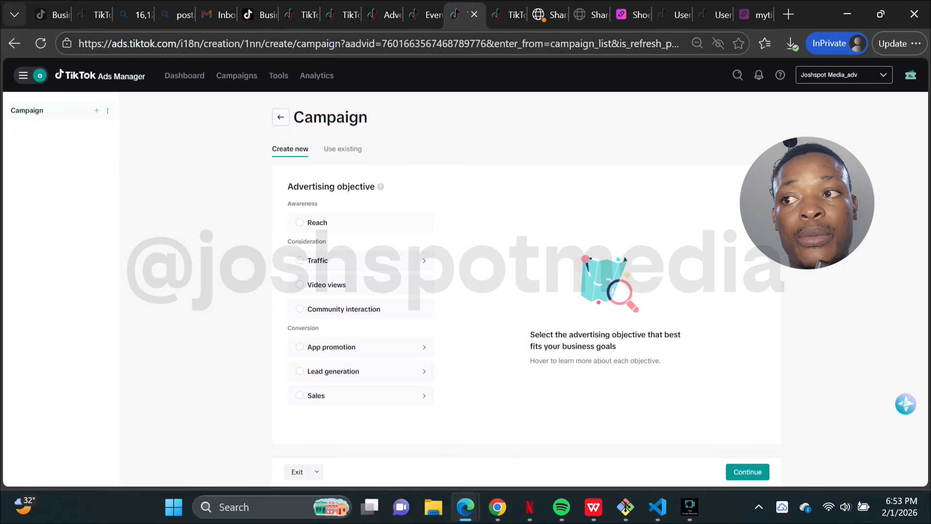
Step: Choose Lead generation as the campaign's advertising objective
left_click(339, 396)
scroll(359, 345, "up", 2)
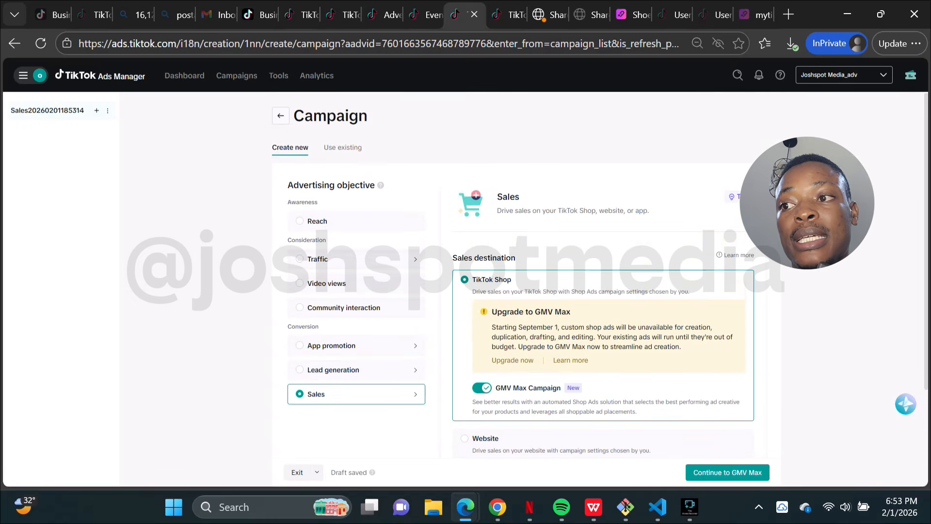
left_click(340, 371)
scroll(340, 371, "down", 2)
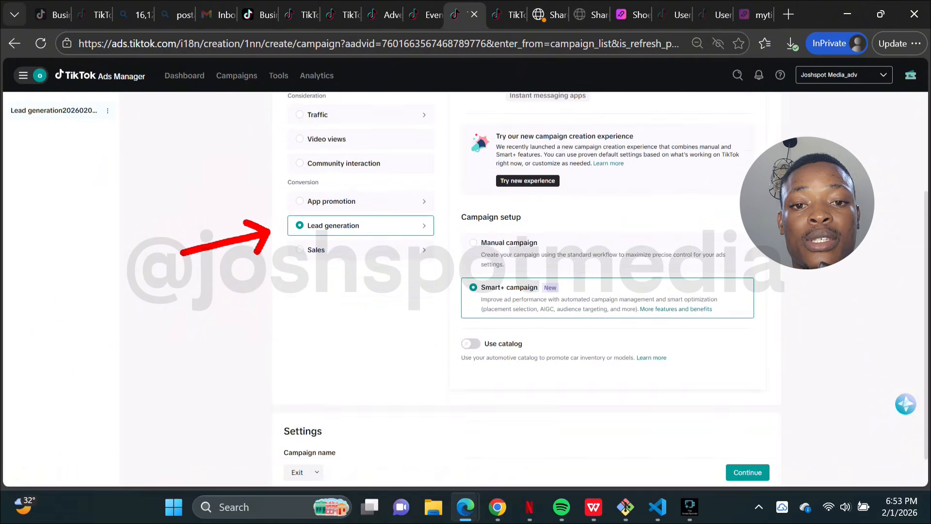
scroll(339, 370, "up", 1)
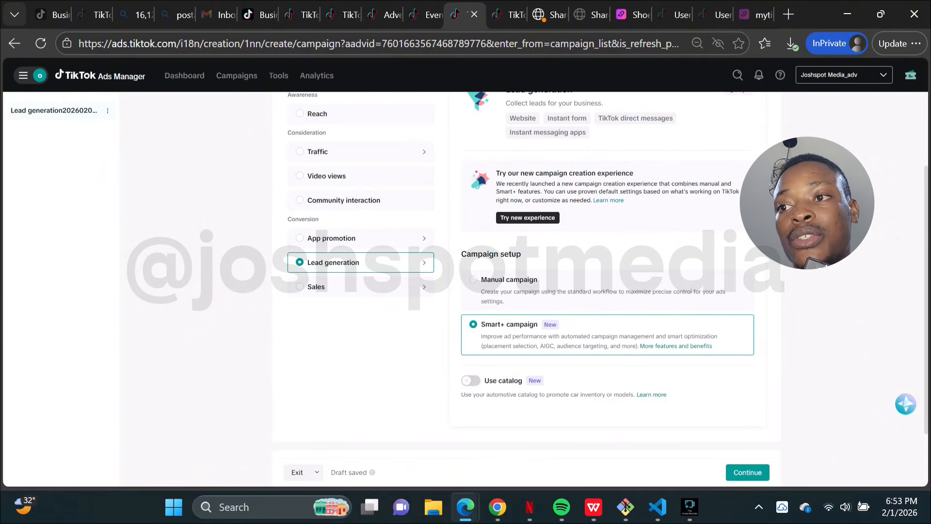
scroll(362, 340, "up", 1)
mouse_move(551, 363)
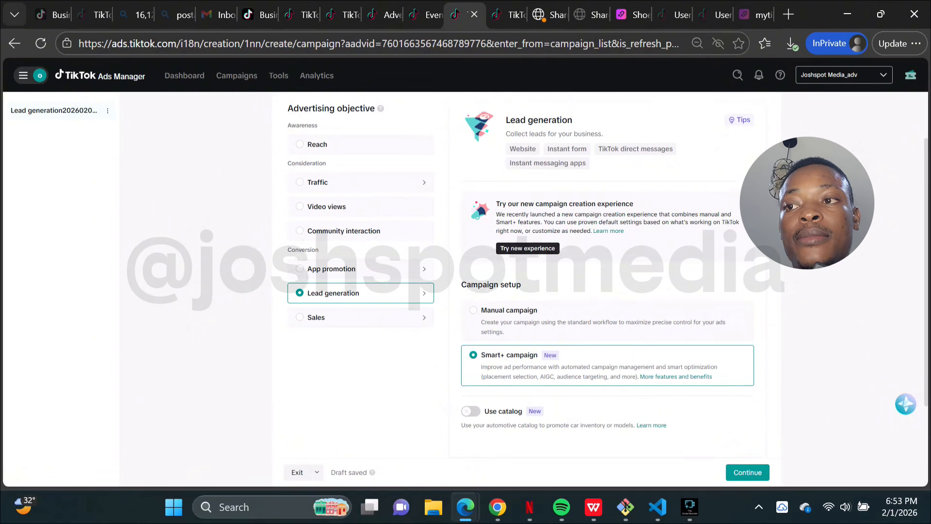
scroll(521, 272, "down", 1)
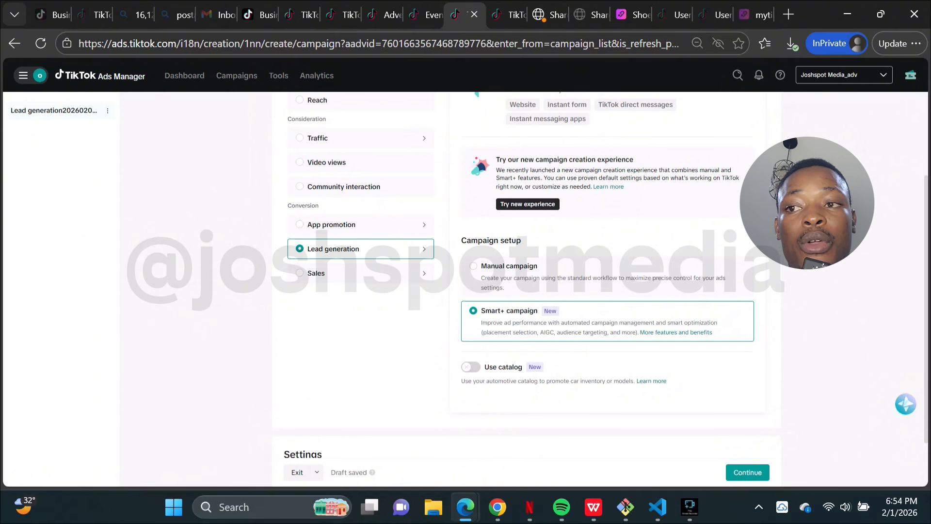
Step: Select Manual campaign setup, keep the default campaign name, and continue to the ad group settings
left_click(510, 266)
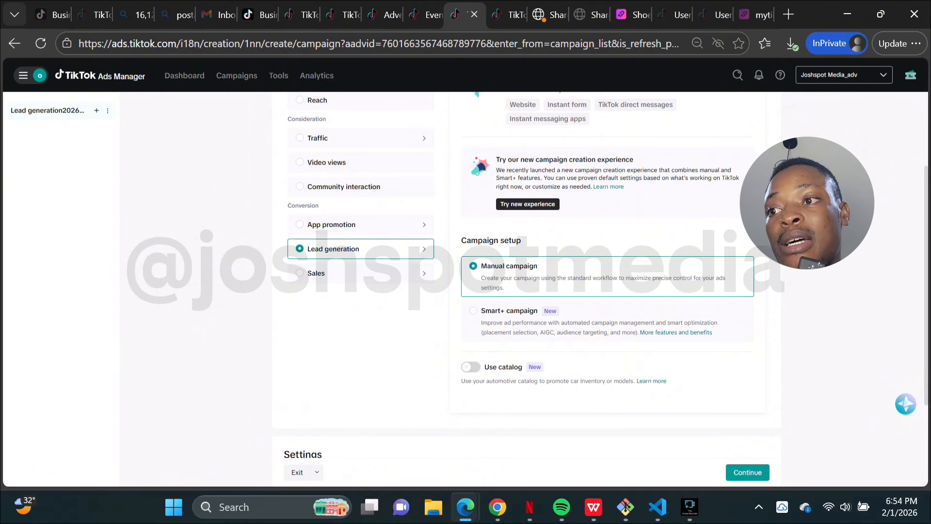
scroll(527, 282, "down", 3)
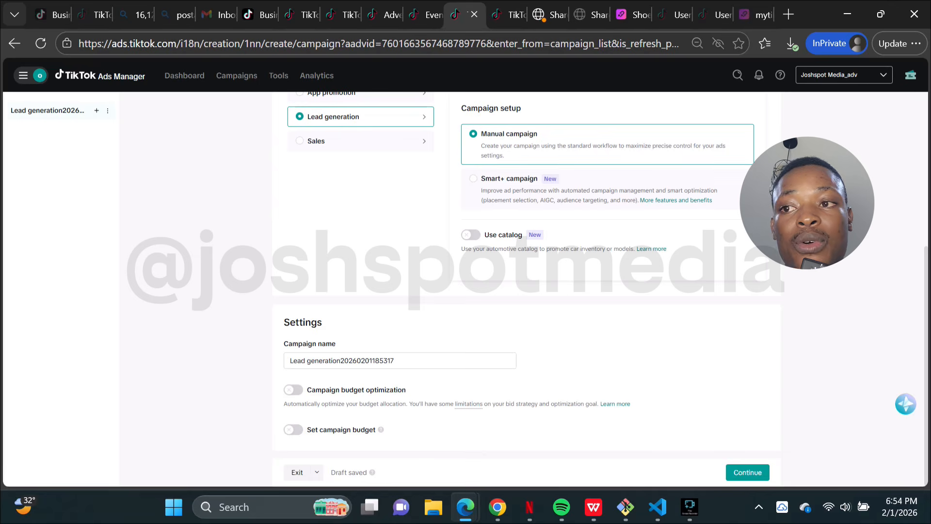
left_click_drag(395, 360, 289, 361)
left_click(397, 361)
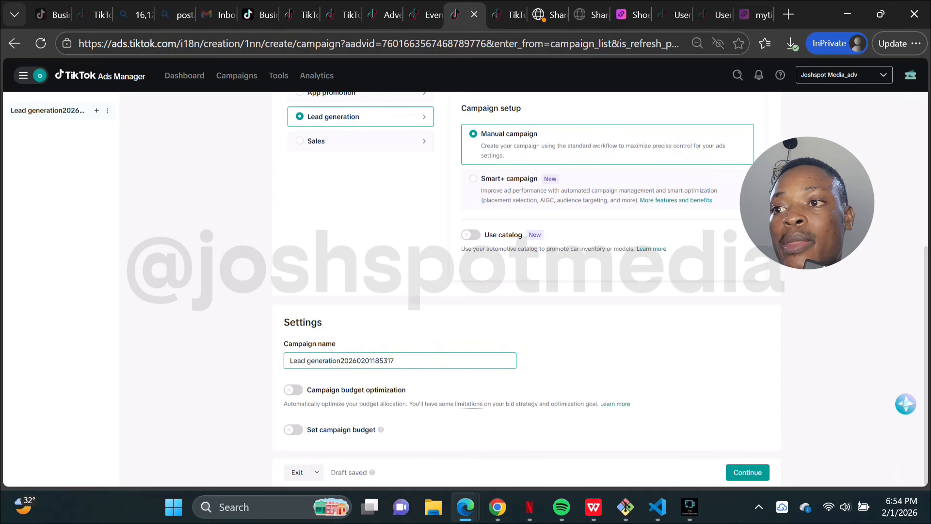
scroll(526, 281, "down", 1)
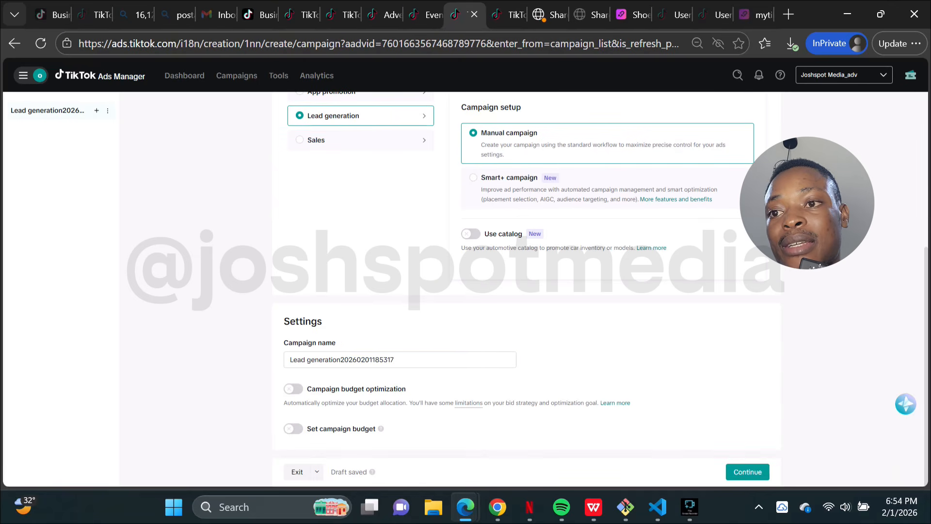
scroll(527, 286, "up", 1)
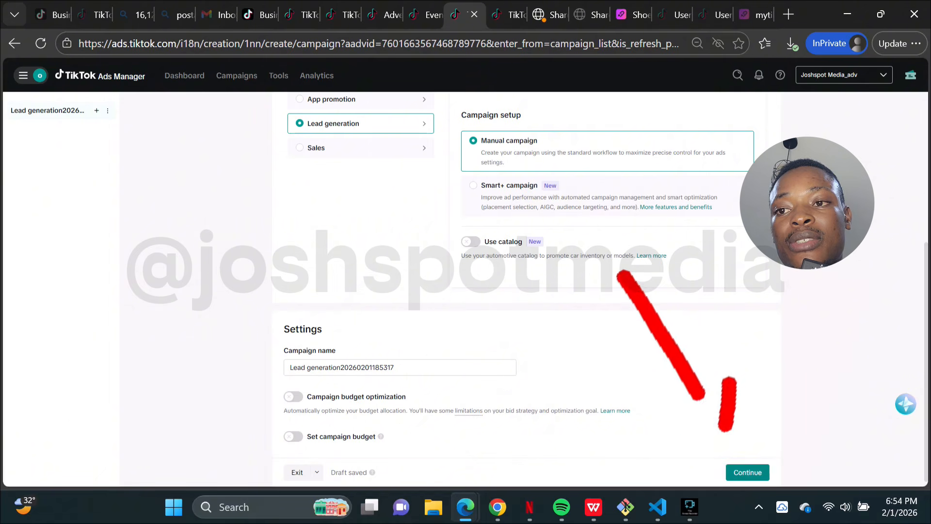
left_click(747, 472)
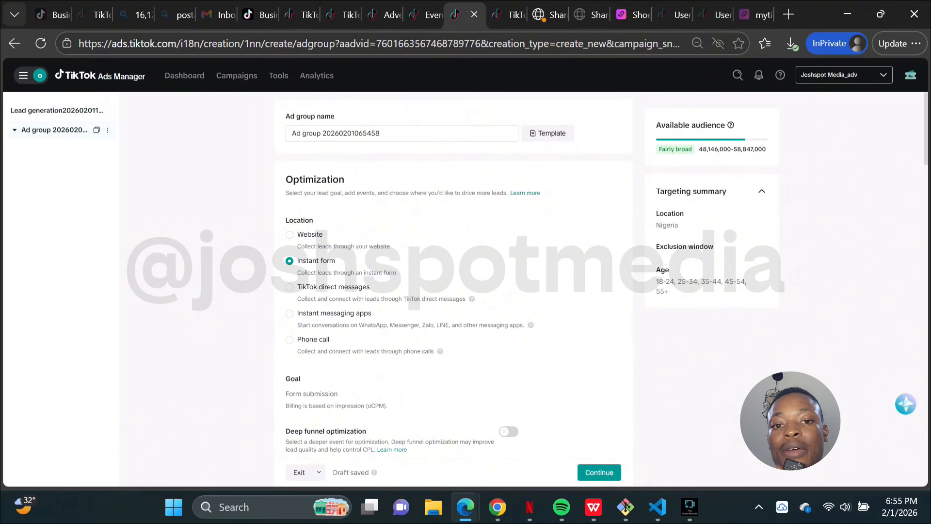
Step: Set the lead collection location to Website and the optimization goal to Conversion
scroll(430, 279, "down", 1)
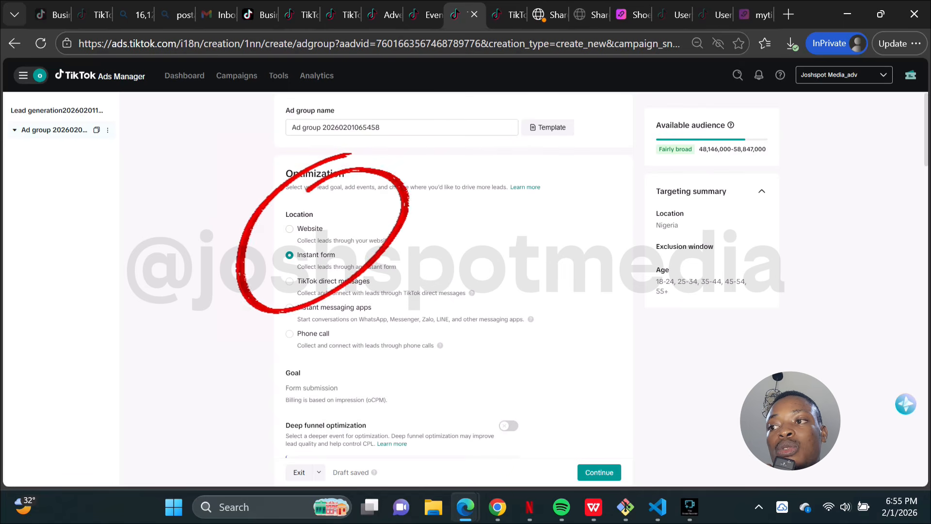
left_click(289, 229)
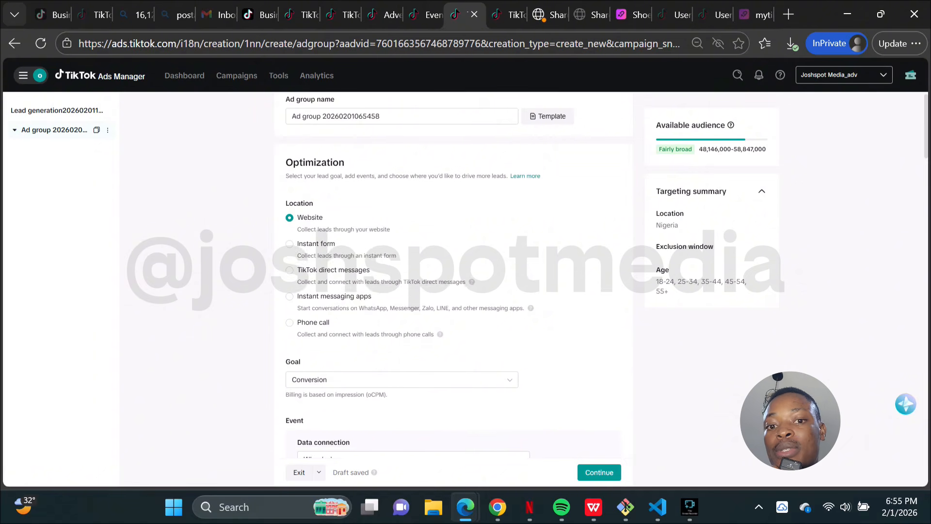
scroll(453, 277, "down", 2)
scroll(453, 276, "down", 2)
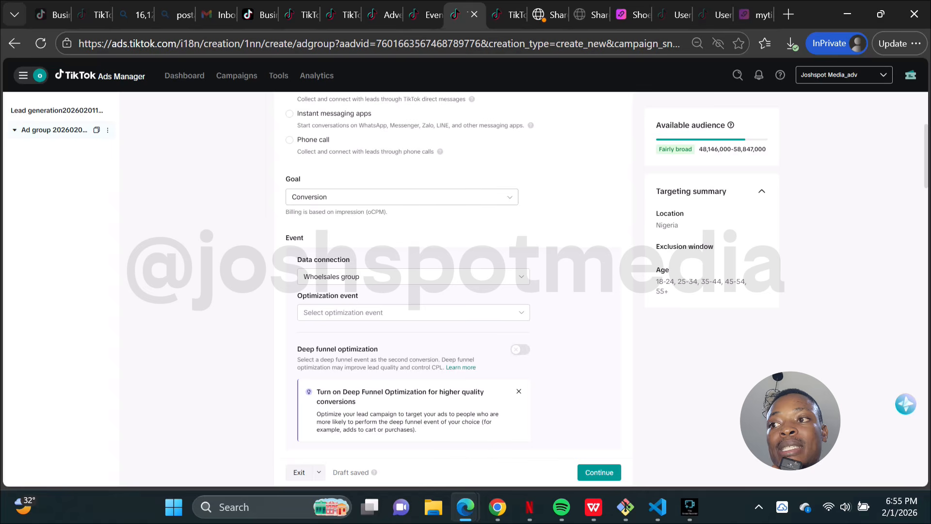
left_click(509, 196)
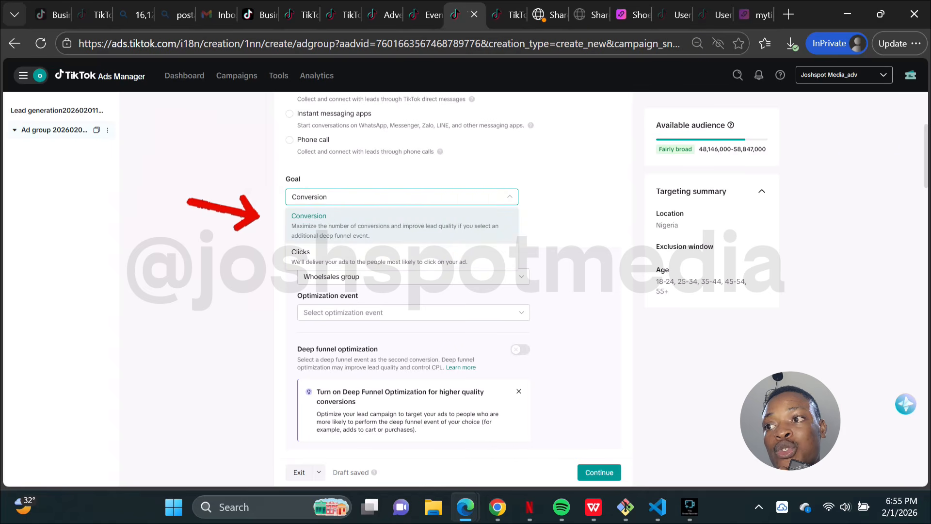
left_click(394, 225)
scroll(395, 225, "up", 2)
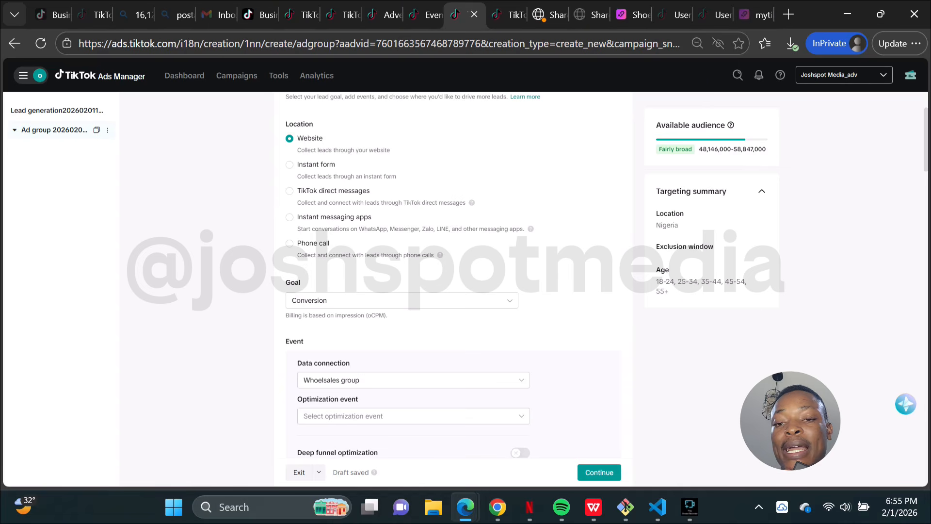
scroll(412, 275, "down", 1)
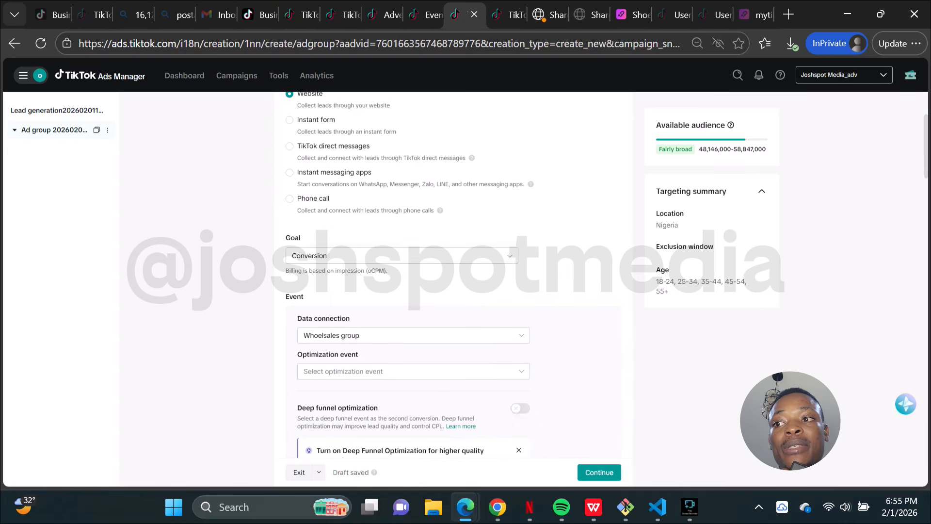
left_click(401, 256)
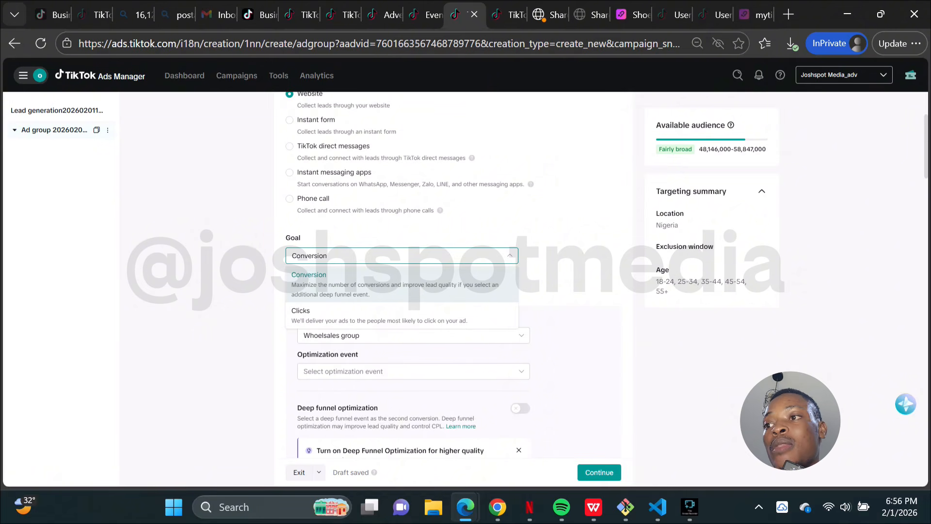
left_click(402, 285)
scroll(401, 271, "down", 3)
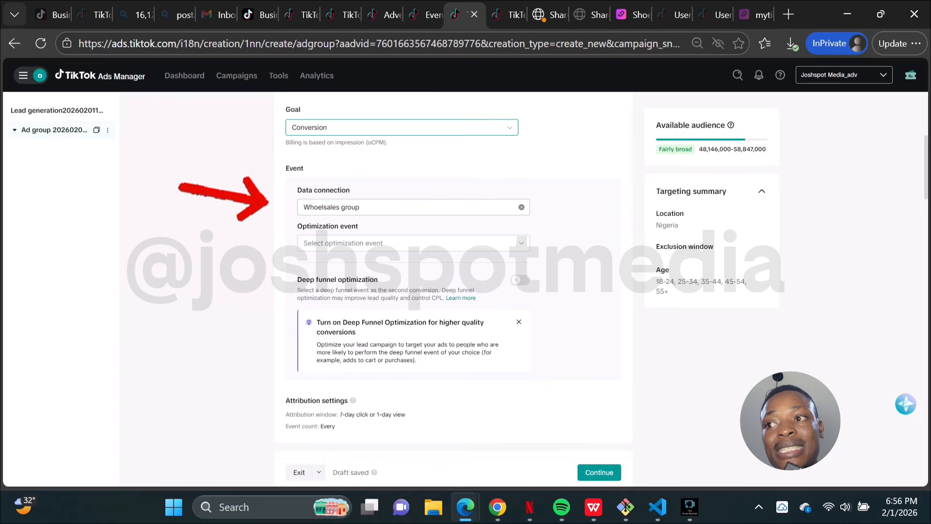
Step: Select Wholesales group as the event data connection
left_click(413, 207)
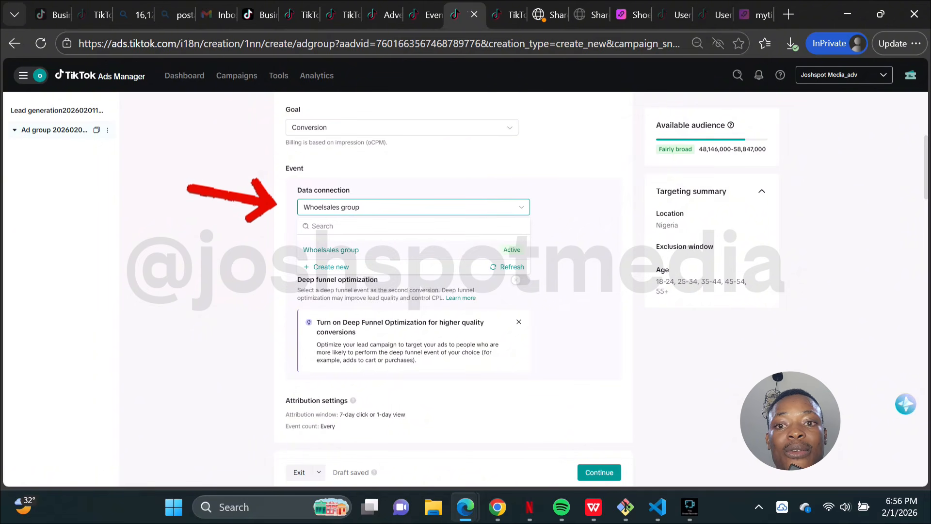
mouse_move(368, 250)
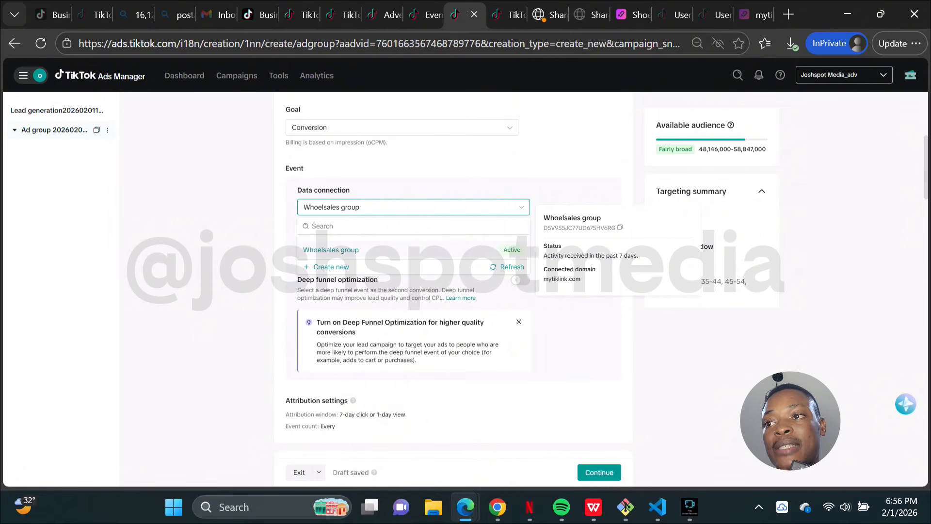
left_click(331, 250)
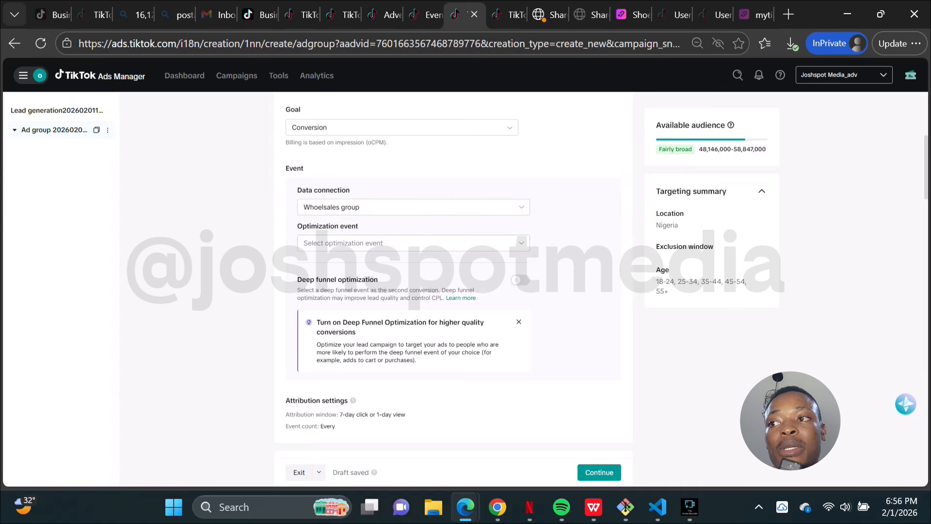
scroll(413, 271, "down", 1)
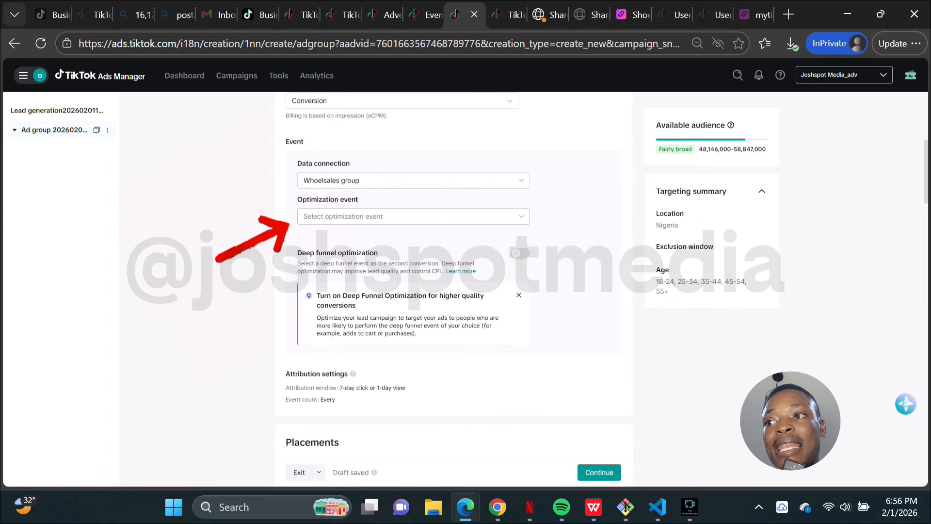
Step: Set the optimization event to Complete registration
left_click(414, 217)
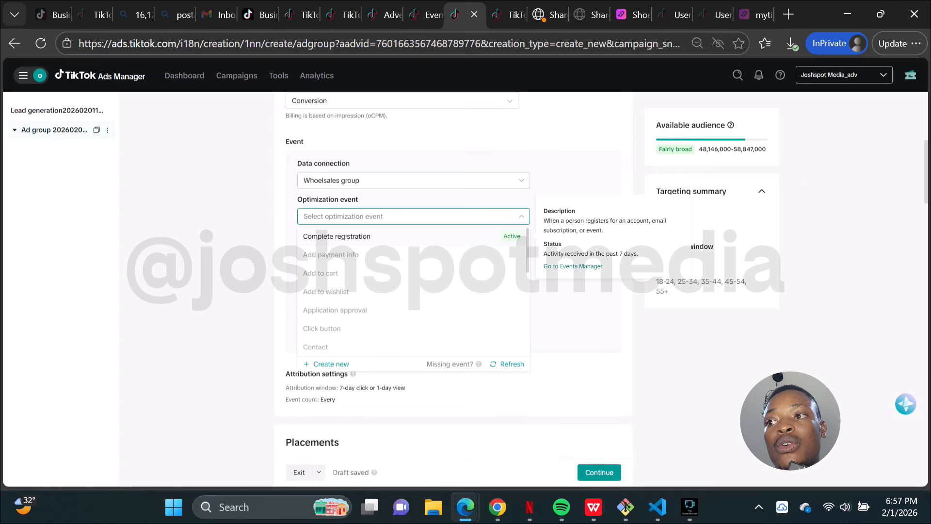
left_click(336, 237)
scroll(413, 242, "down", 1)
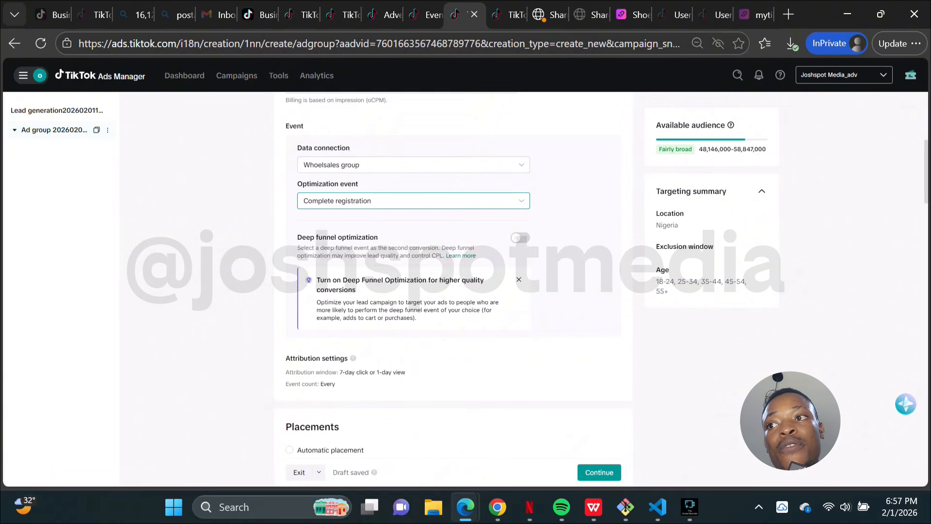
scroll(453, 286, "up", 1)
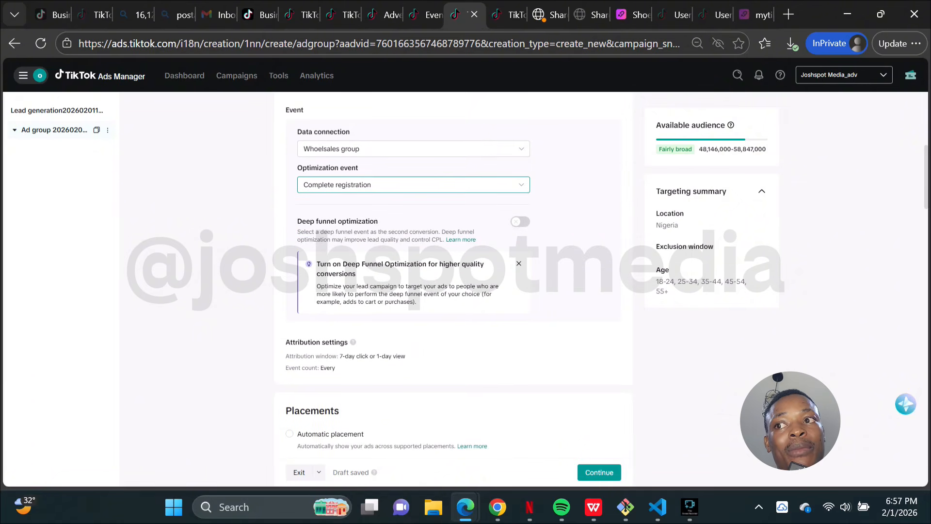
left_click(414, 184)
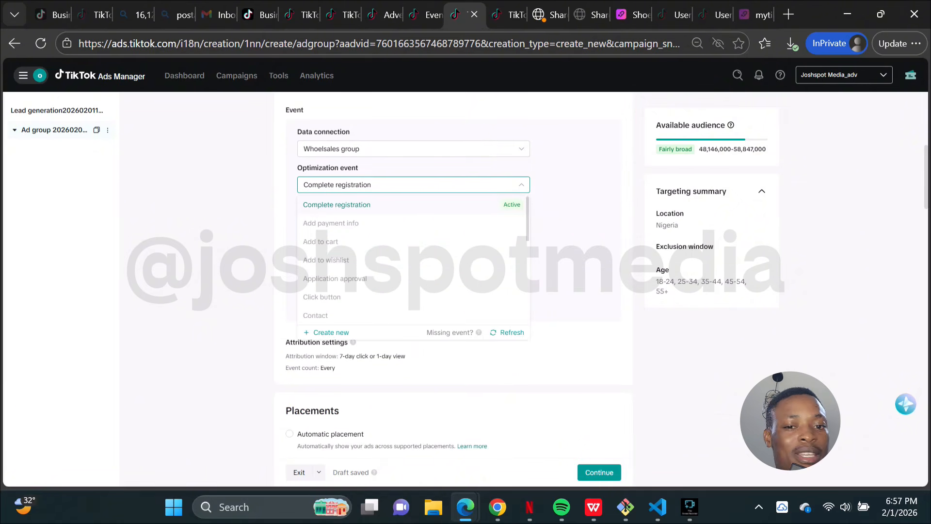
mouse_move(323, 227)
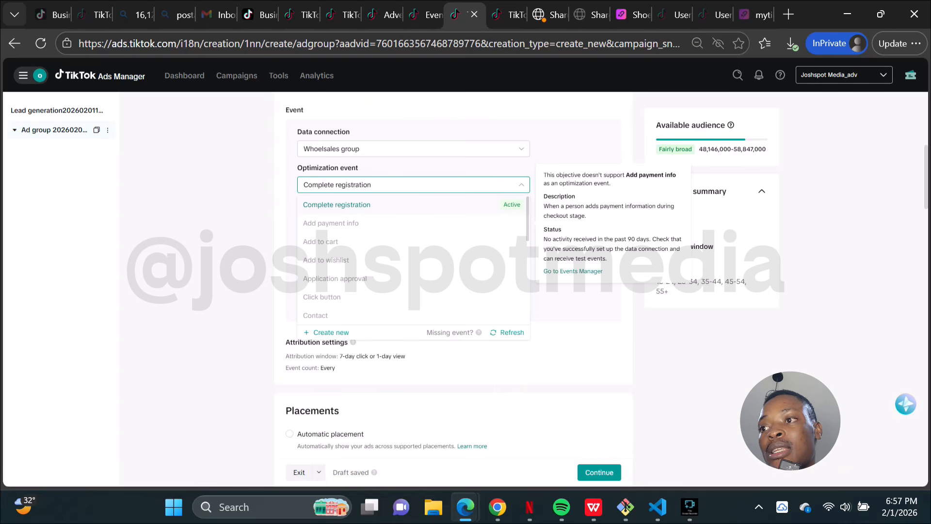
left_click(338, 205)
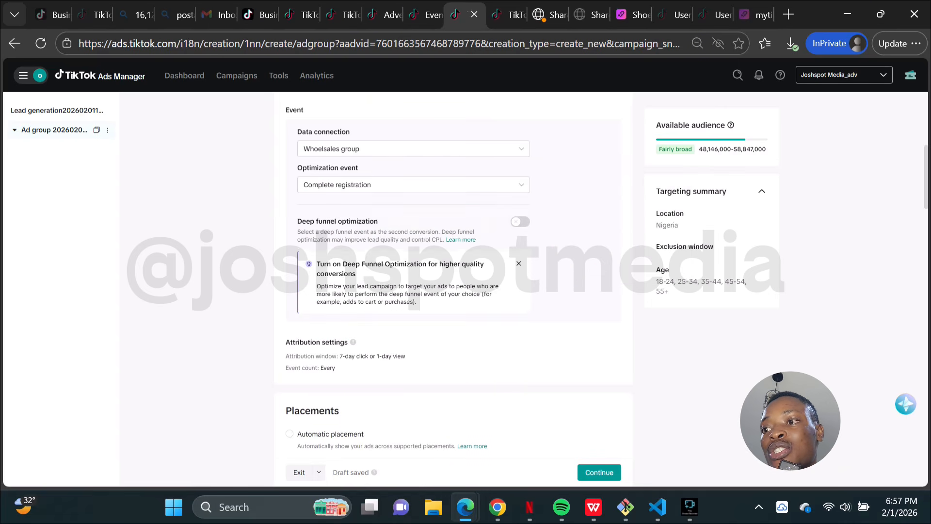
scroll(397, 279, "down", 2)
scroll(453, 279, "down", 3)
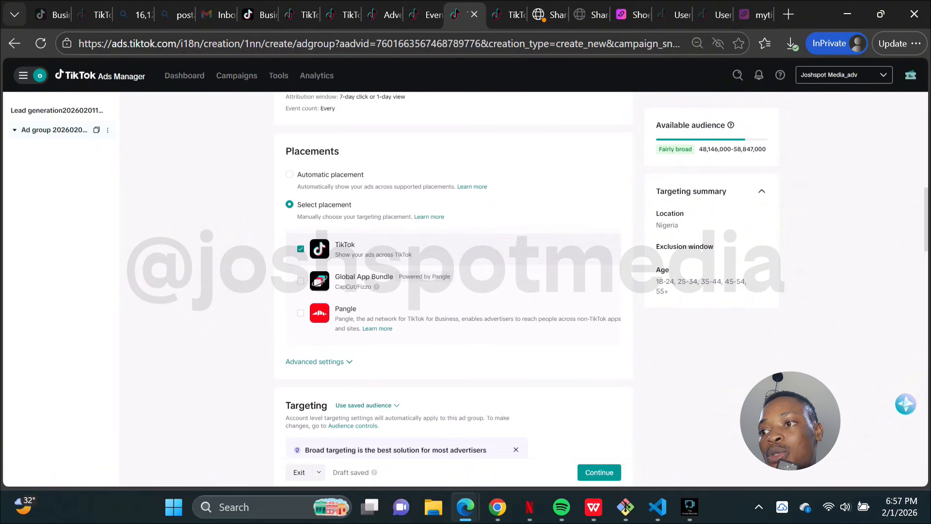
scroll(454, 228, "down", 1)
scroll(453, 279, "down", 2)
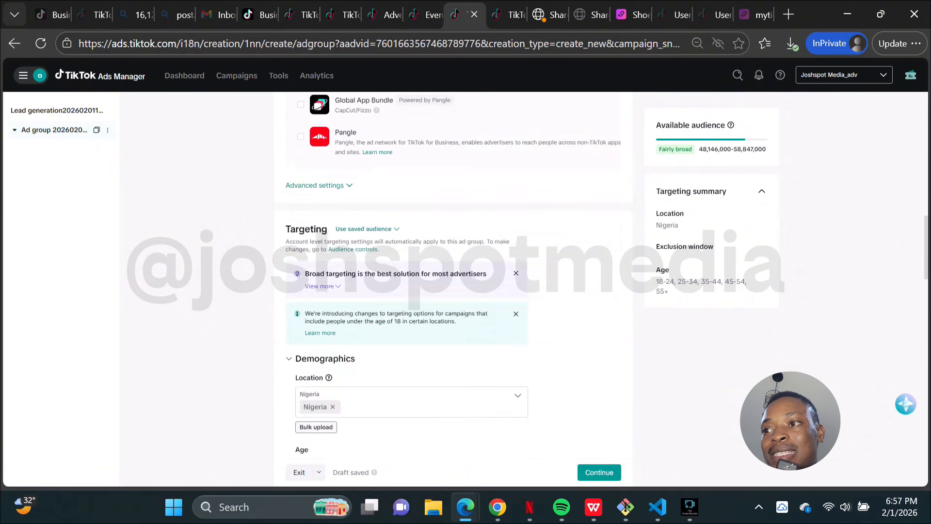
Step: Browse the available countries in the target location list, keeping Nigeria as the location
scroll(454, 279, "up", 4)
scroll(453, 279, "down", 4)
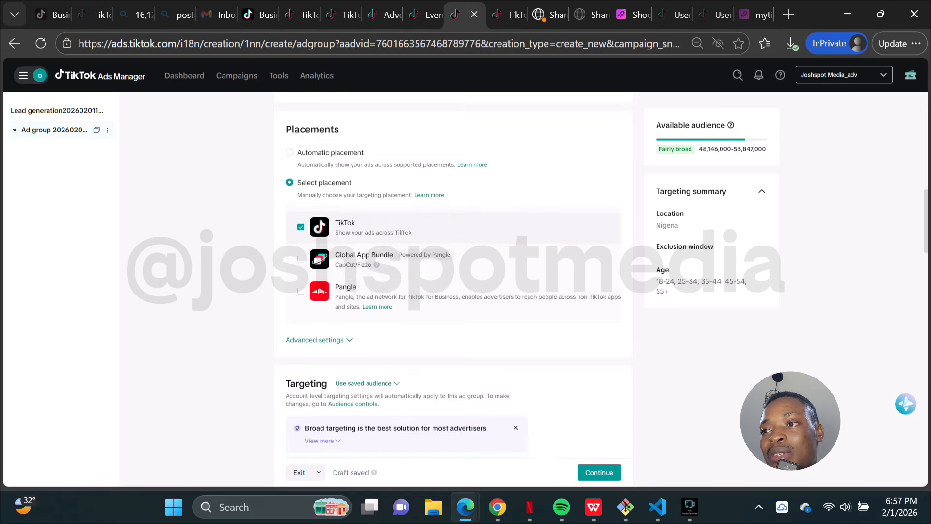
scroll(453, 279, "down", 4)
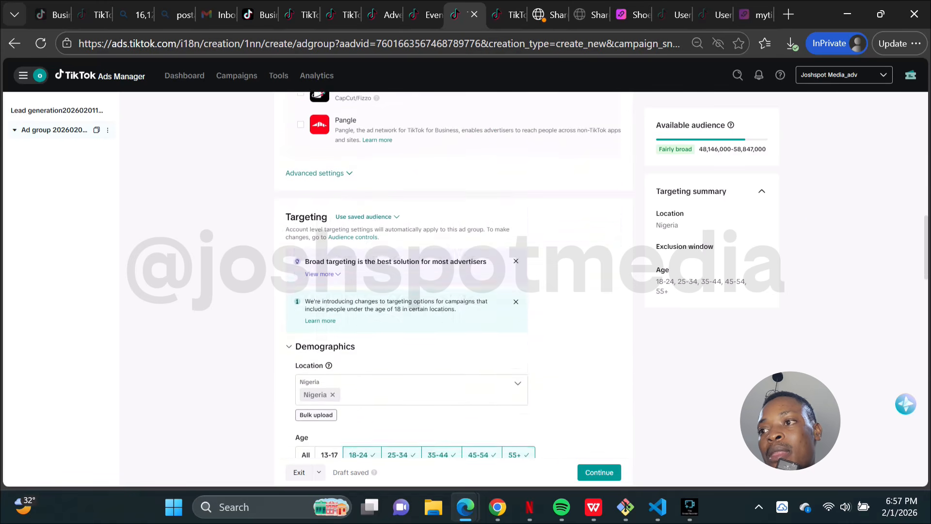
scroll(453, 279, "down", 1)
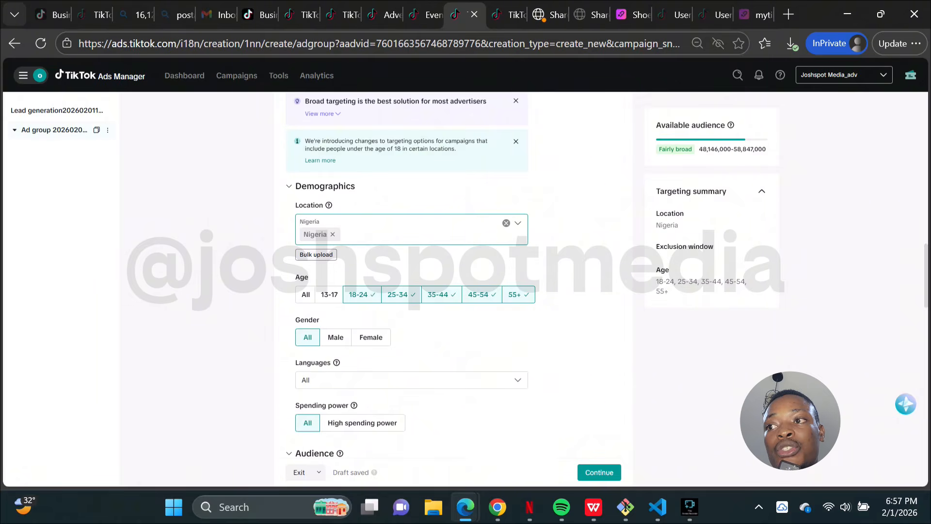
left_click(412, 233)
scroll(413, 184, "down", 5)
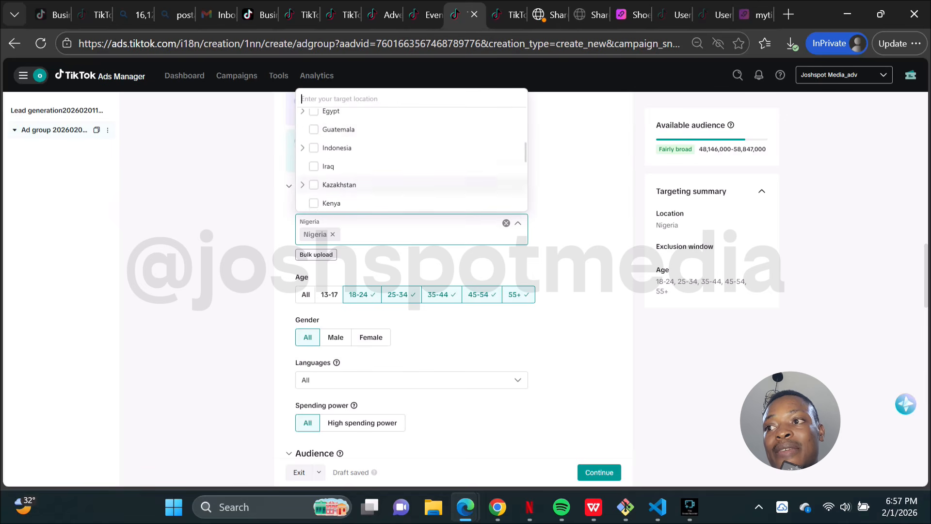
scroll(413, 184, "down", 6)
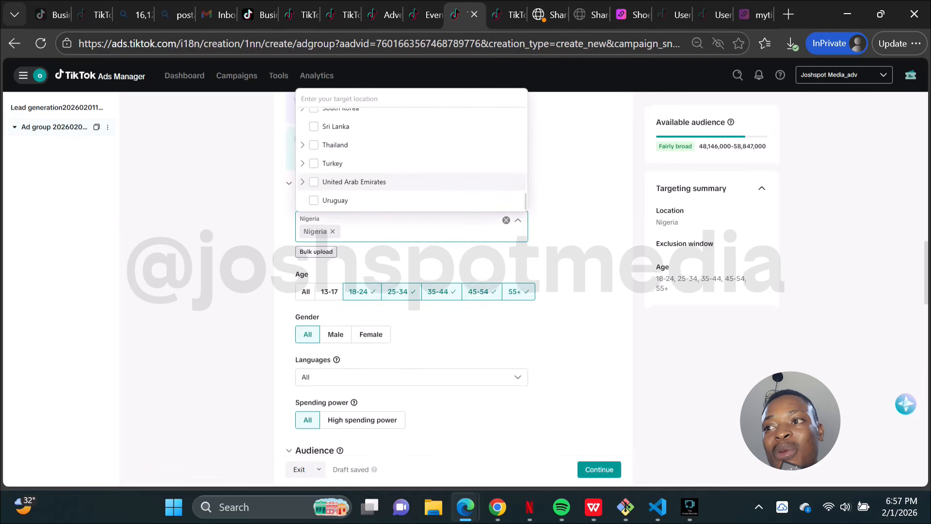
scroll(413, 184, "up", 1)
scroll(412, 184, "down", 1)
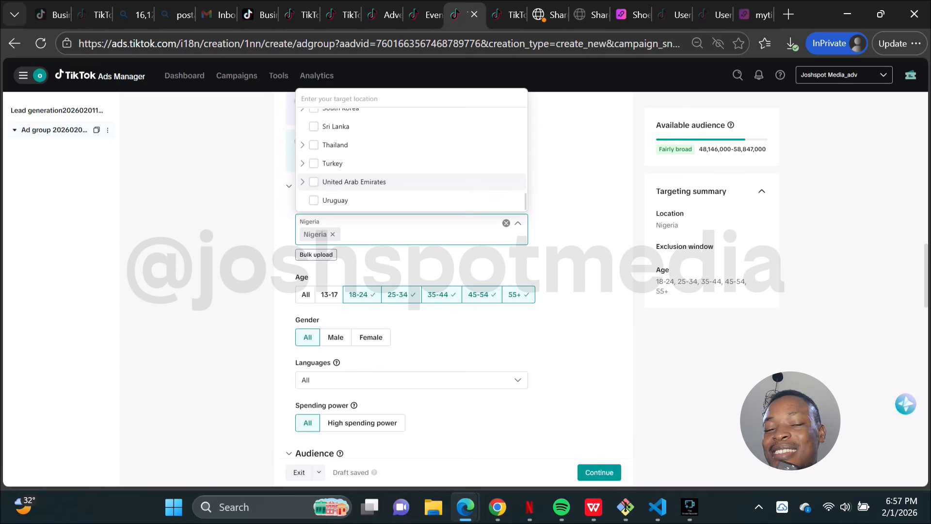
scroll(412, 184, "up", 3)
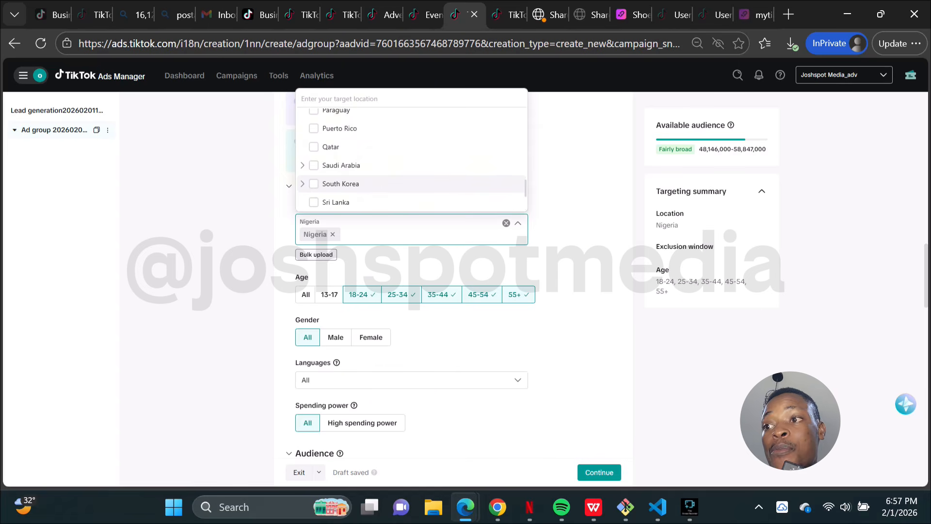
scroll(412, 272, "up", 2)
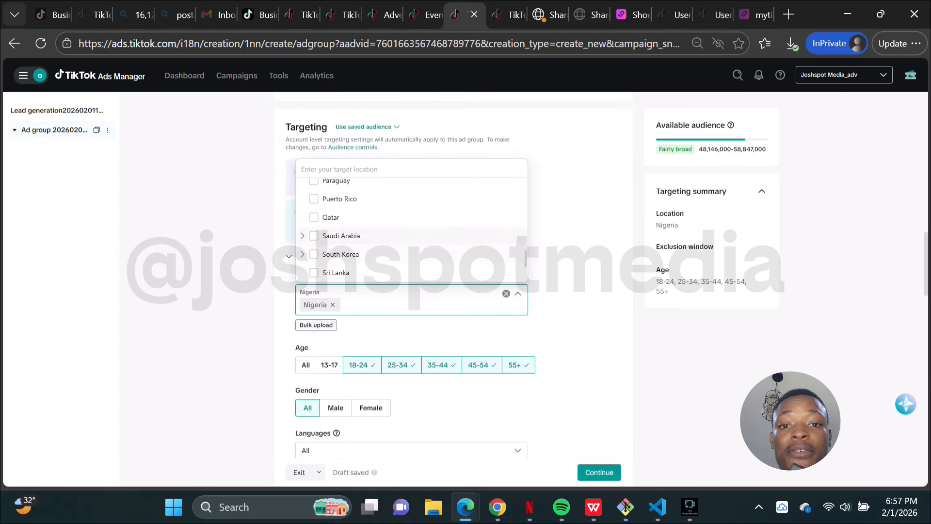
scroll(412, 238, "up", 8)
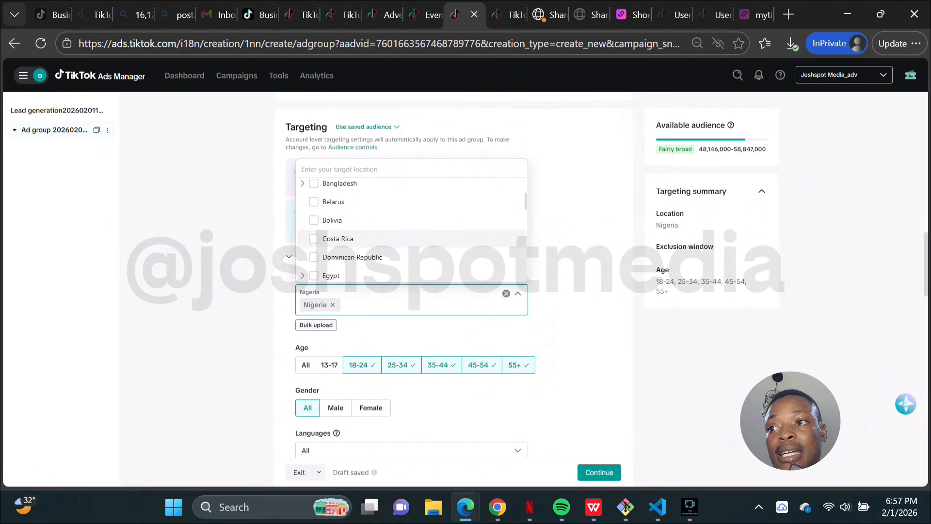
scroll(412, 240, "up", 2)
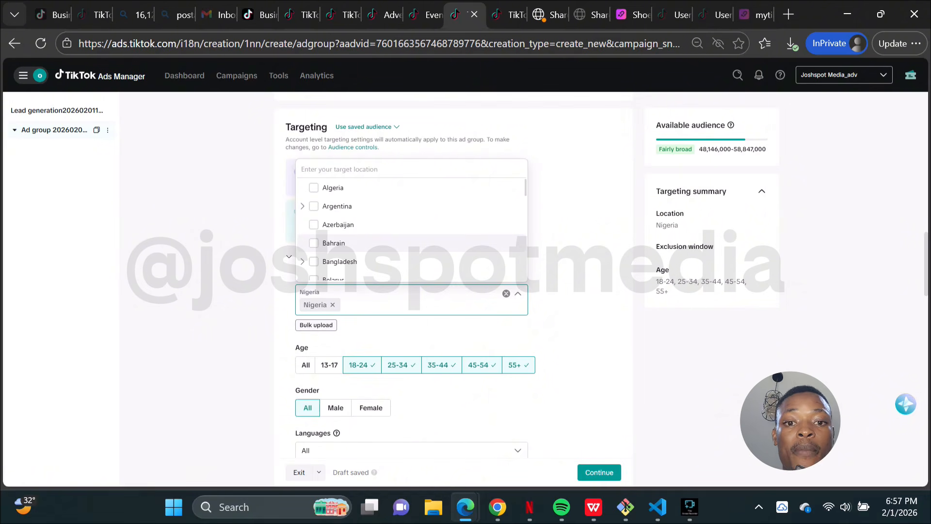
scroll(412, 243, "down", 1)
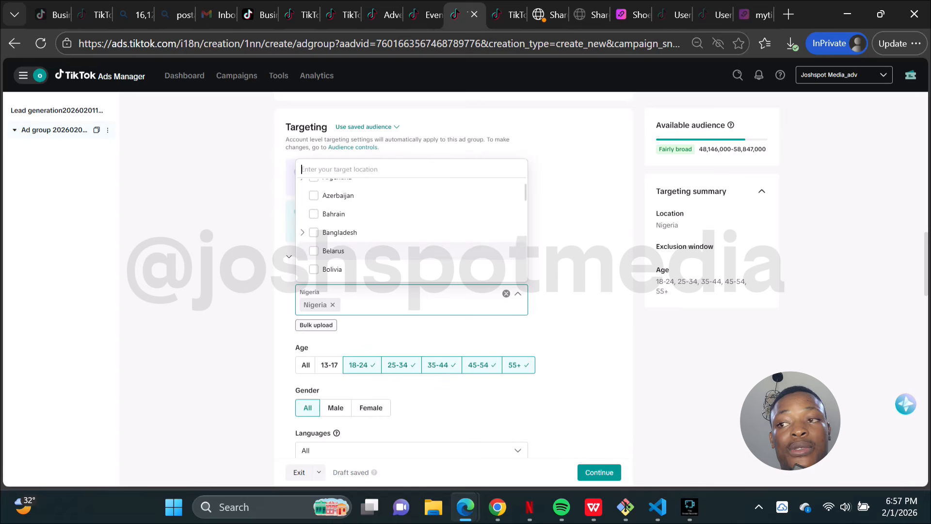
scroll(413, 243, "down", 1)
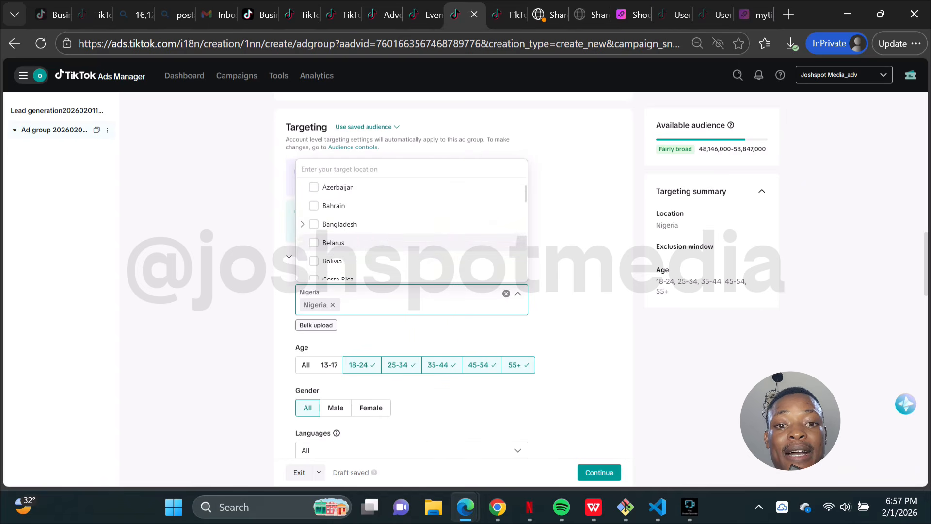
scroll(412, 242, "down", 5)
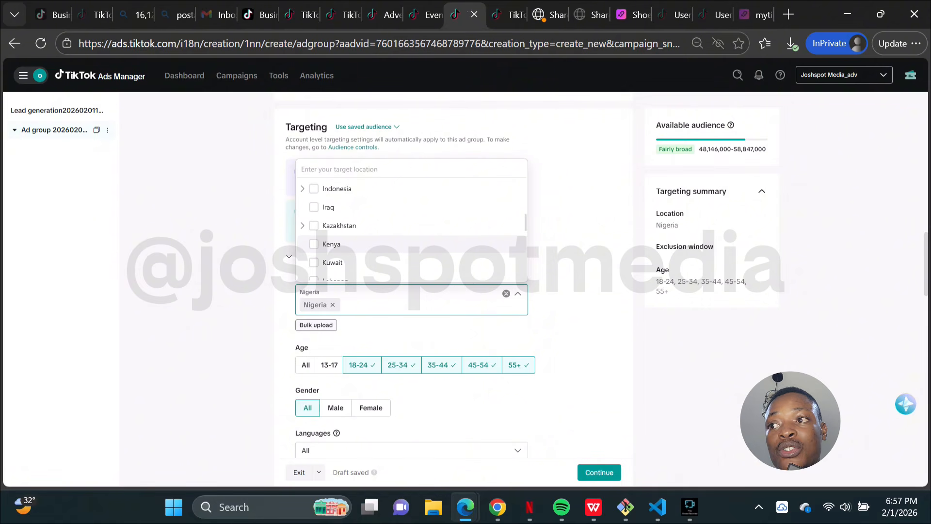
scroll(412, 243, "up", 5)
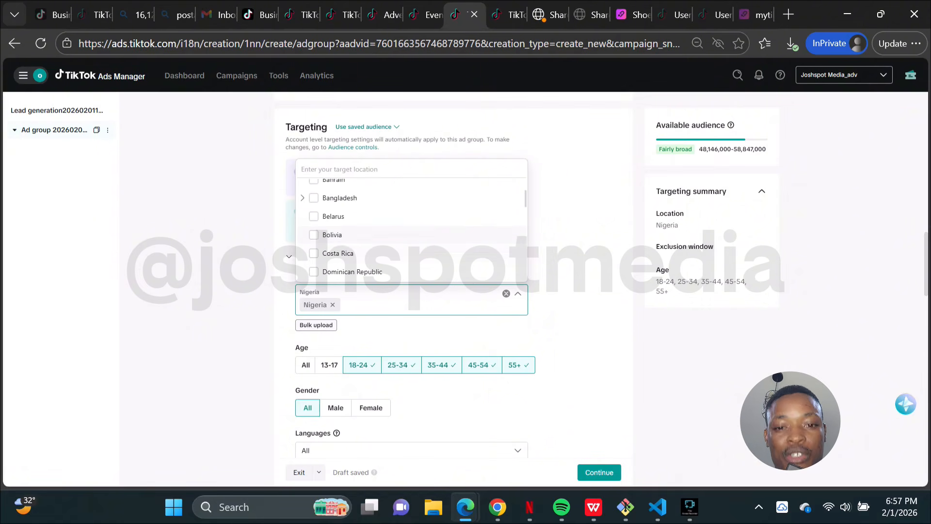
scroll(412, 238, "up", 1)
scroll(412, 237, "down", 5)
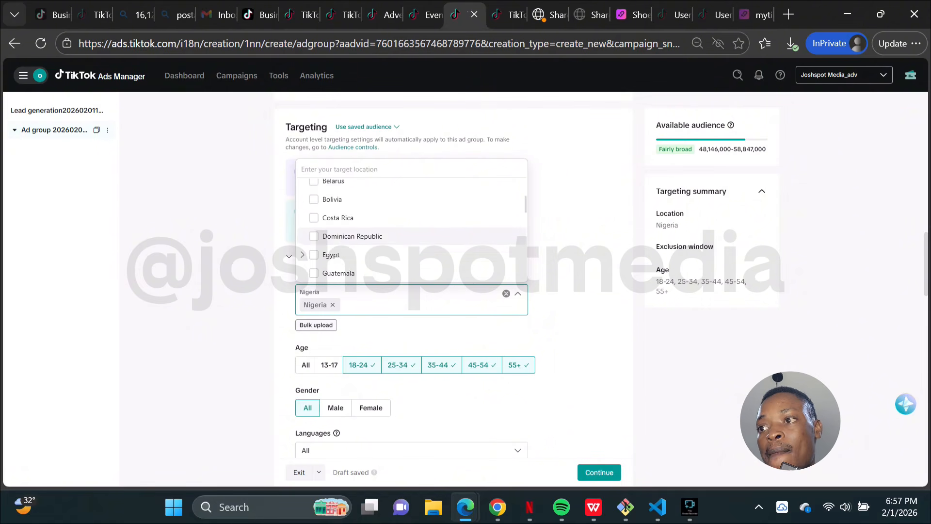
scroll(412, 238, "up", 3)
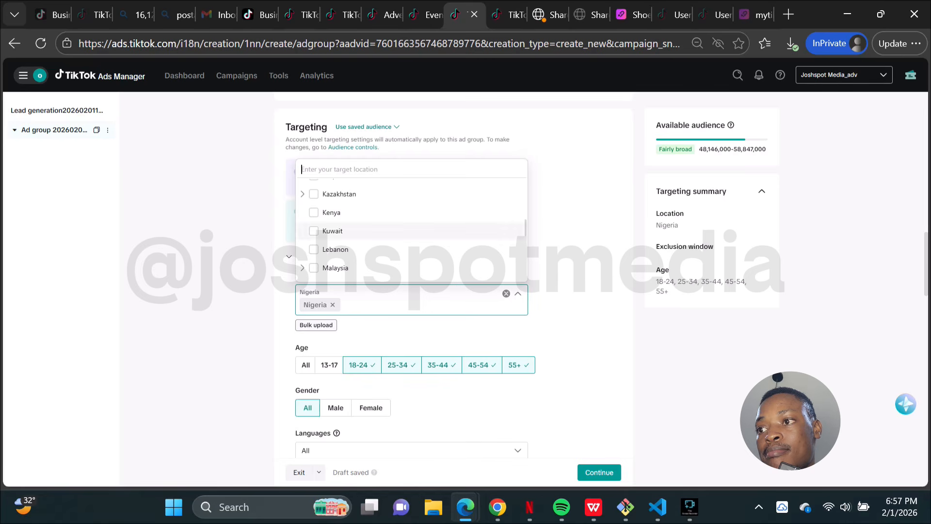
scroll(413, 238, "up", 4)
scroll(412, 238, "down", 15)
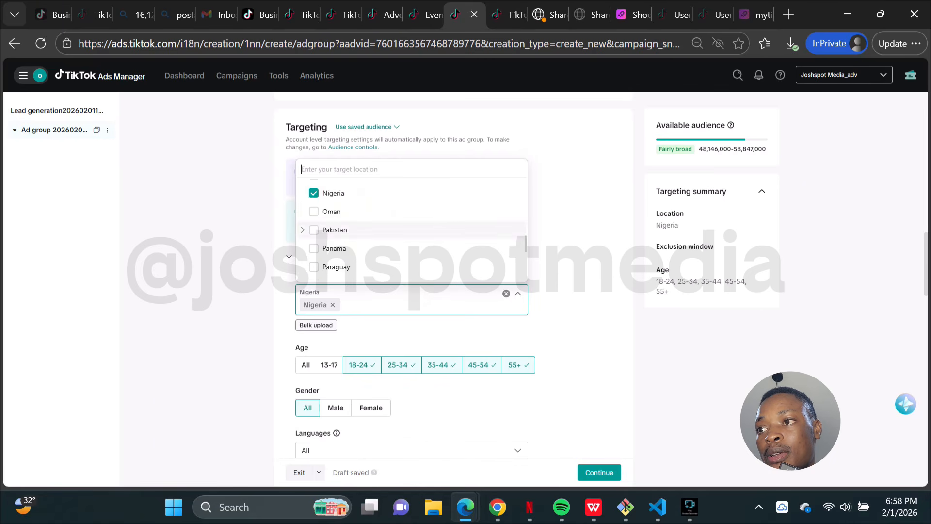
scroll(412, 237, "down", 3)
scroll(413, 238, "up", 14)
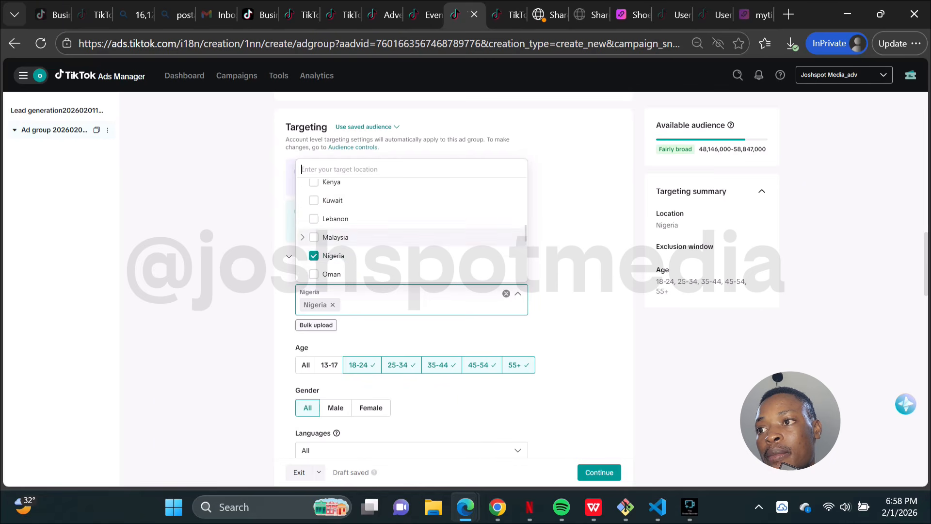
scroll(413, 234, "up", 6)
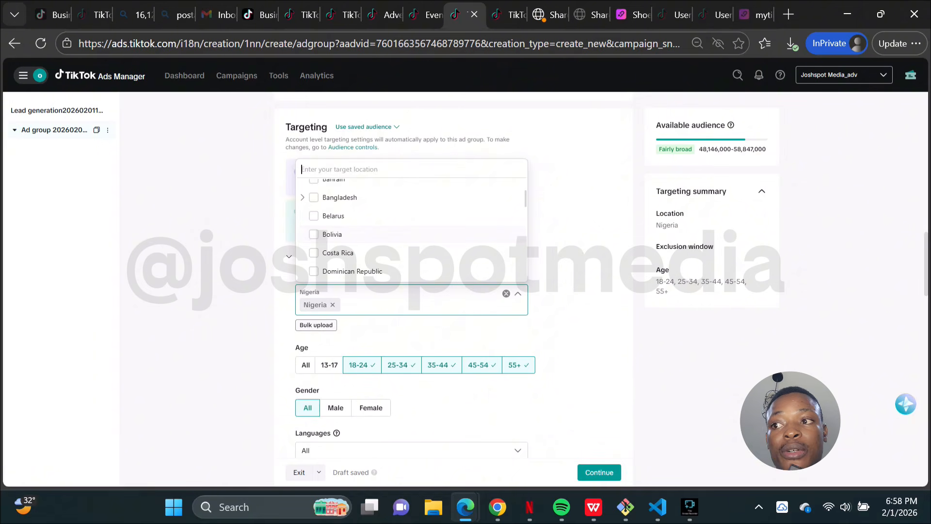
key("Escape")
scroll(412, 277, "down", 2)
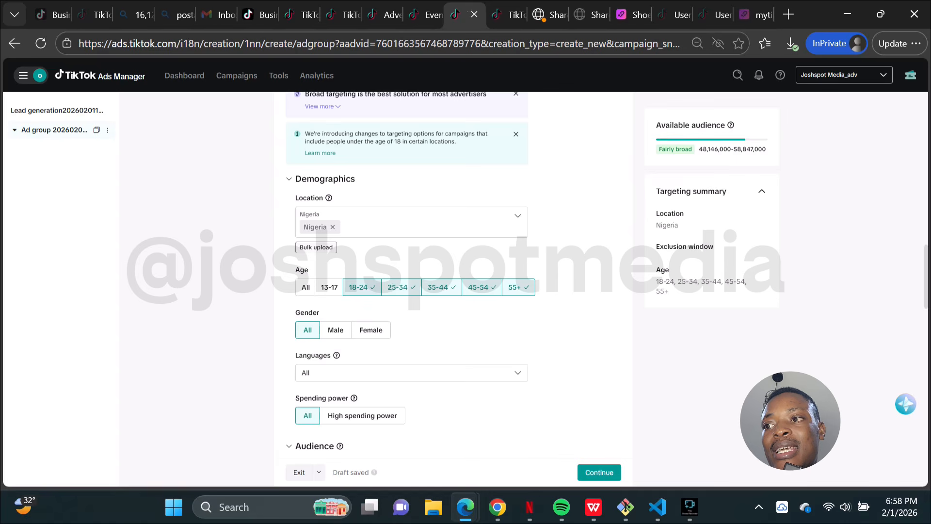
Step: Restrict the age targeting to the 25-34 group only
left_click(359, 286)
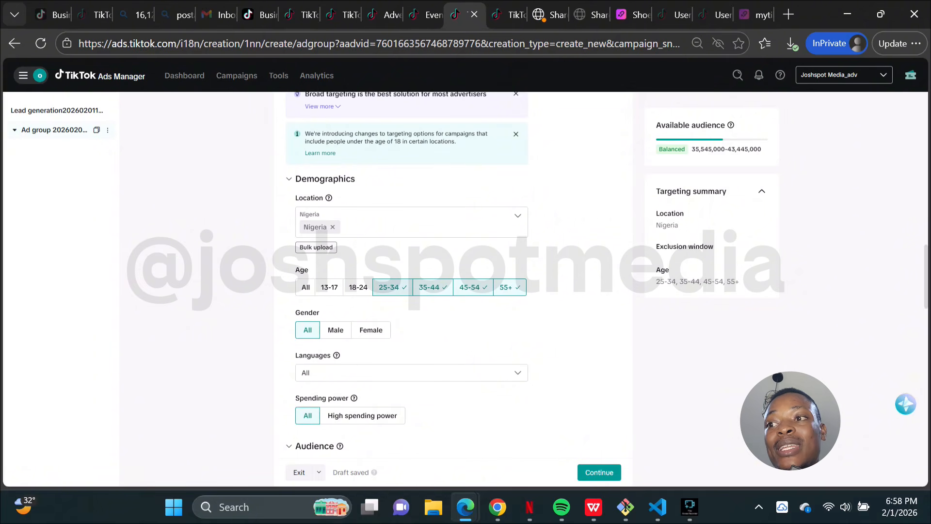
left_click(432, 287)
left_click(466, 288)
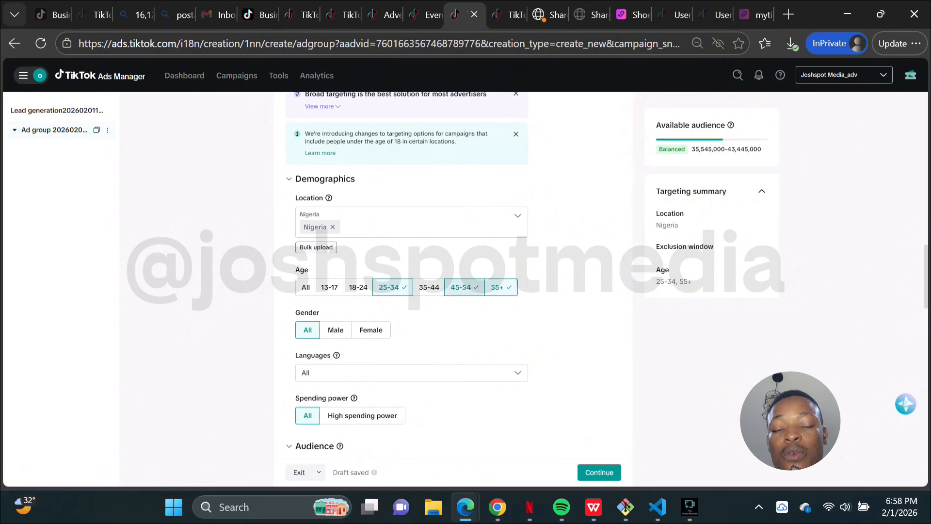
left_click(492, 287)
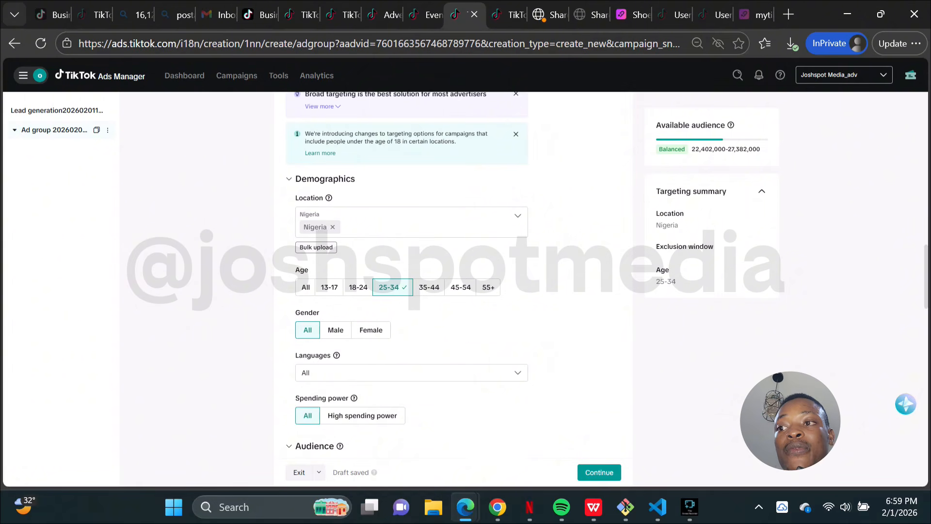
left_click(429, 287)
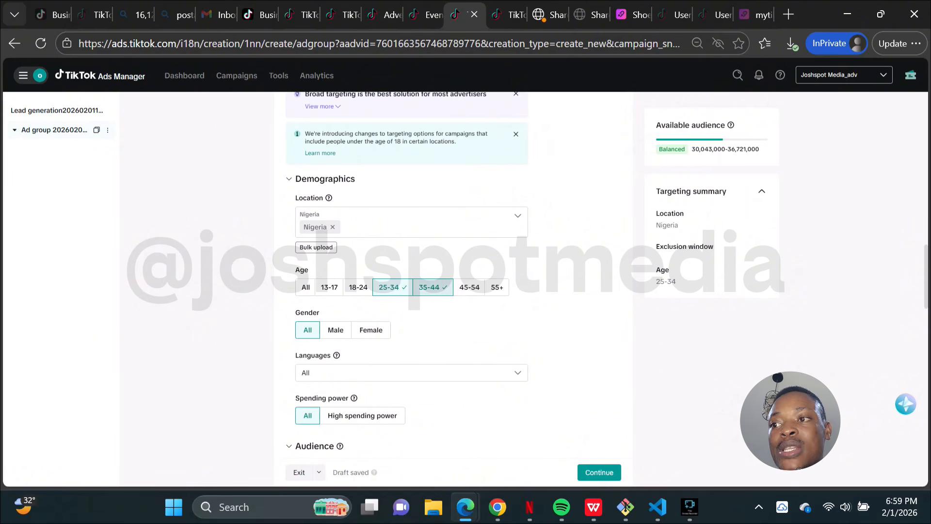
left_click(429, 287)
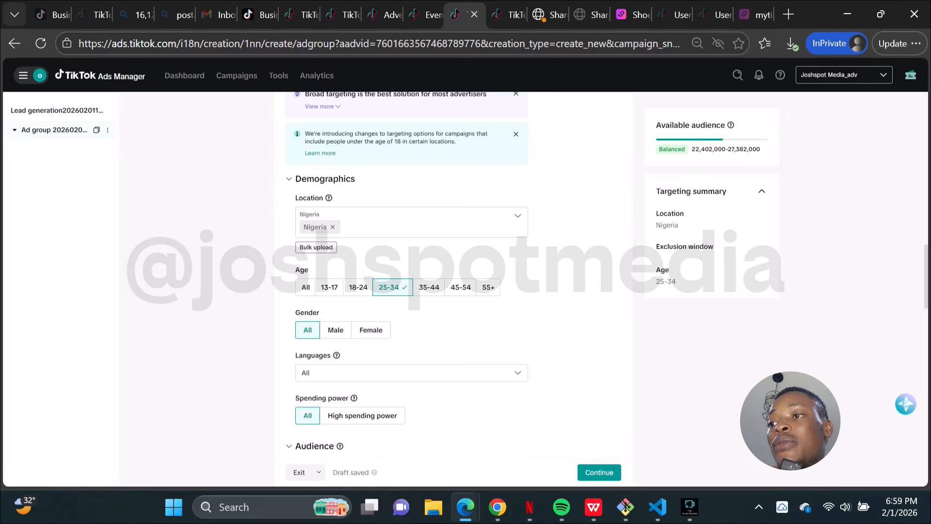
Step: Review the language options and the audience targeting sections below the age settings
scroll(411, 286, "down", 2)
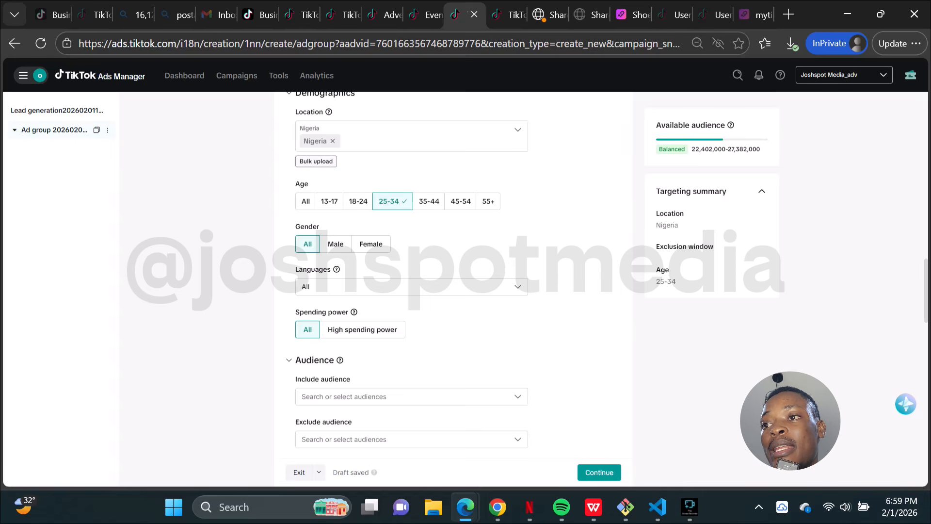
scroll(411, 269, "down", 1)
scroll(412, 287, "down", 1)
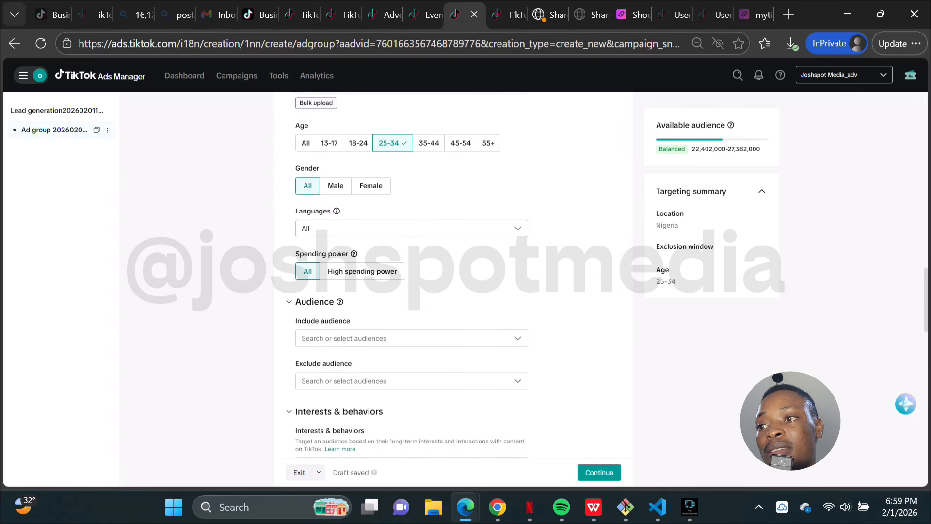
left_click(518, 228)
scroll(412, 310, "down", 10)
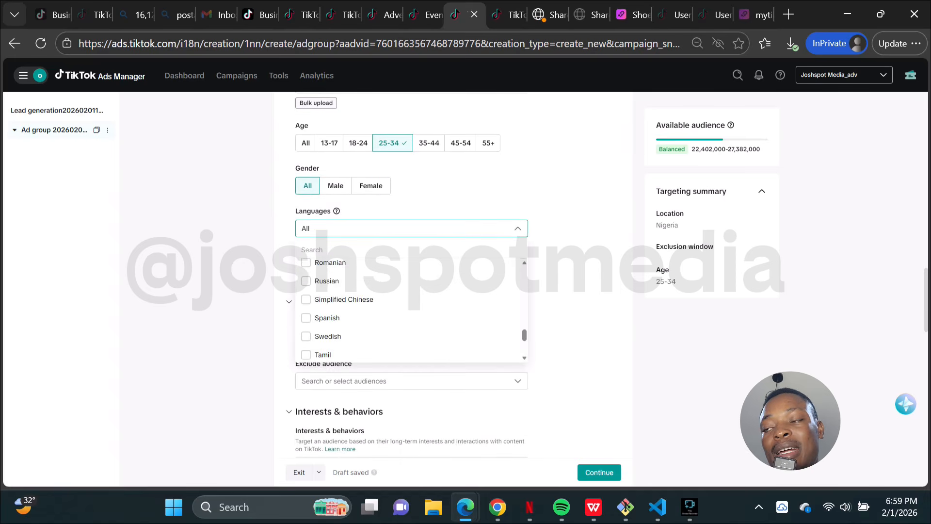
scroll(411, 310, "up", 5)
left_click(577, 272)
scroll(577, 272, "down", 2)
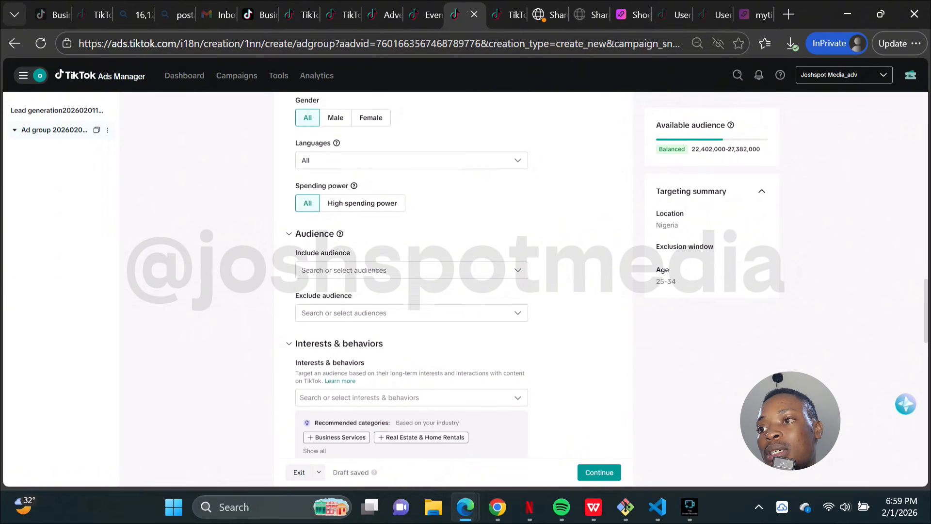
scroll(411, 275, "up", 1)
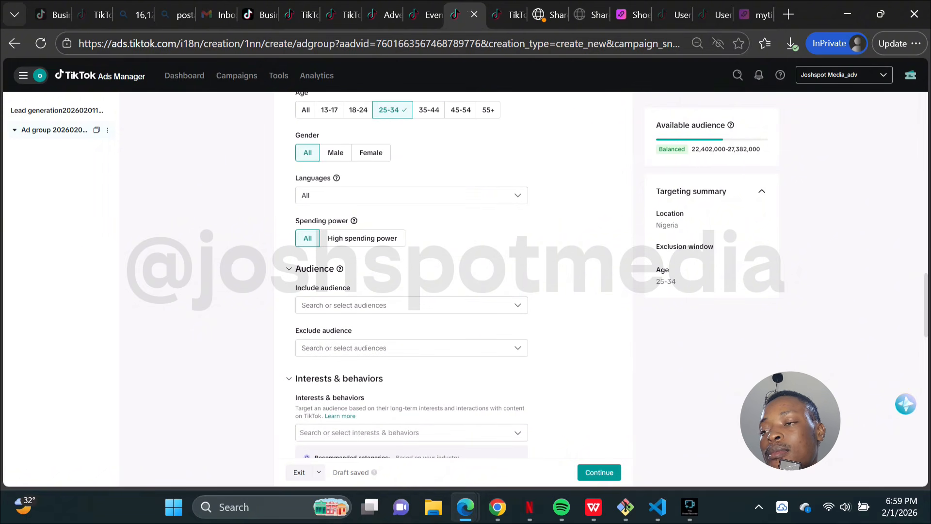
scroll(412, 275, "down", 1)
scroll(412, 275, "up", 1)
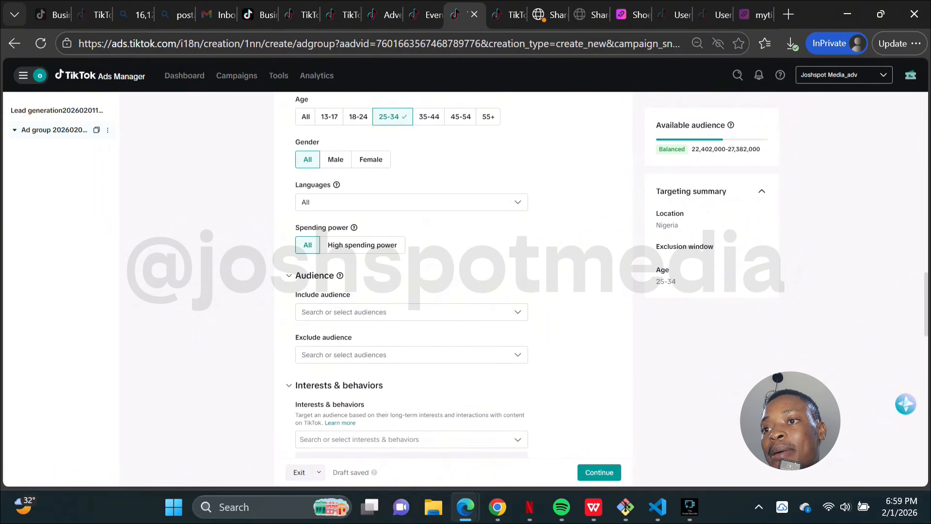
scroll(362, 245, "down", 1)
Step: Try setting spending power to High spending power, then set it back to All
left_click(362, 242)
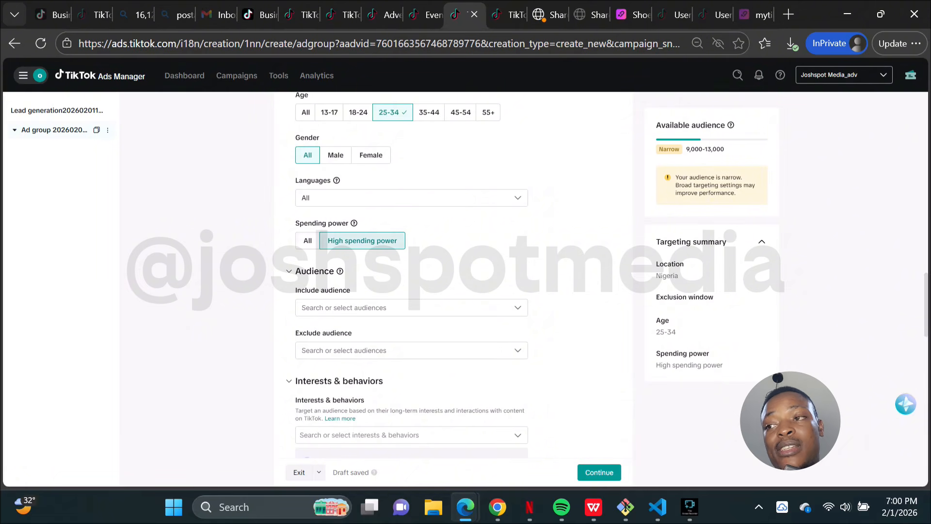
left_click(307, 240)
Step: Examine the interests & behaviors and device targeting options
scroll(412, 272, "down", 2)
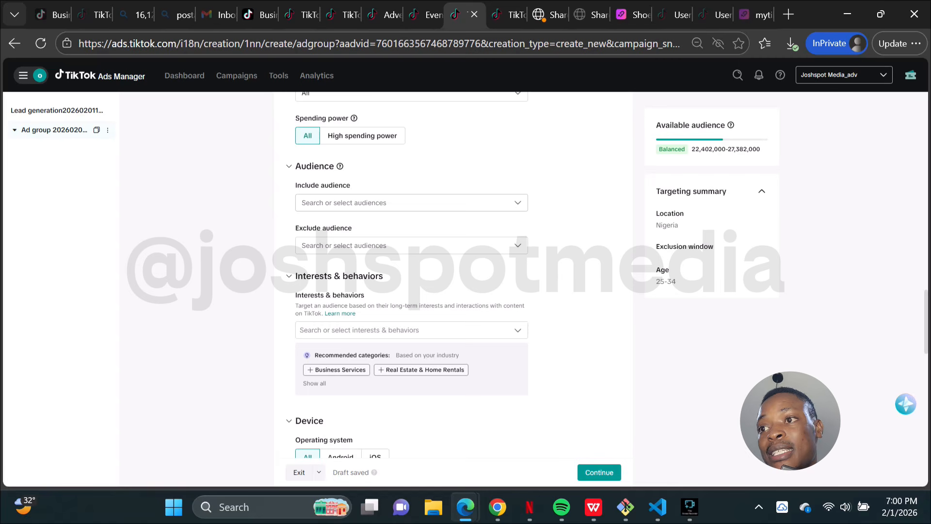
scroll(412, 275, "down", 1)
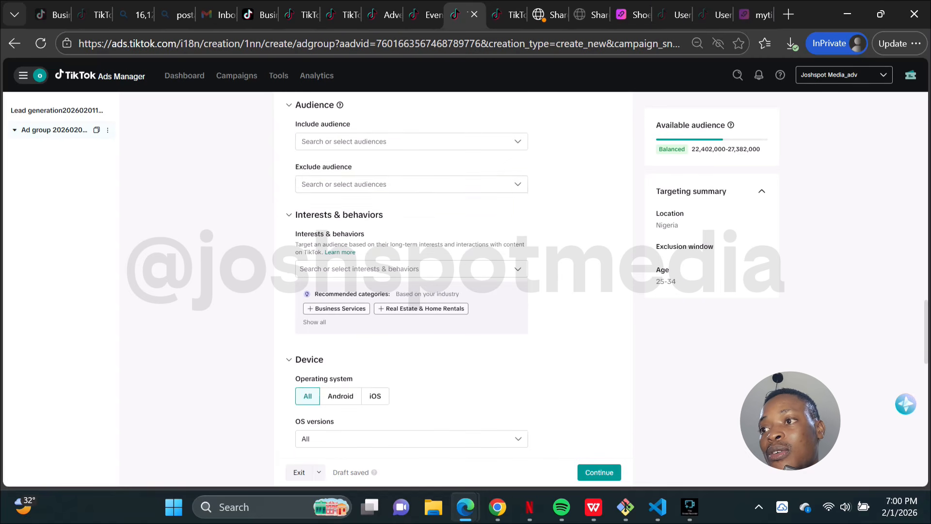
scroll(412, 275, "down", 1)
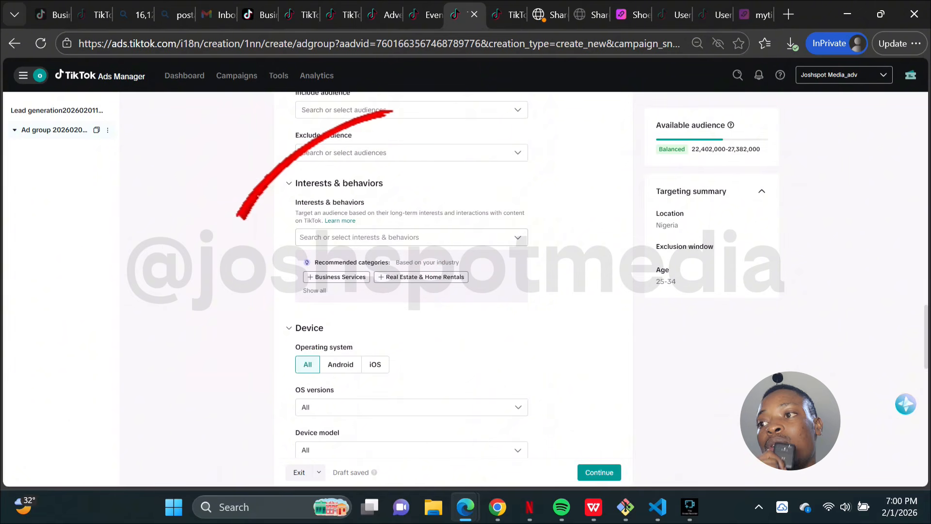
Step: Open the interests & behaviors picker and select the E-Commerce (Non-app) and Tech & Electronics interests
left_click(412, 237)
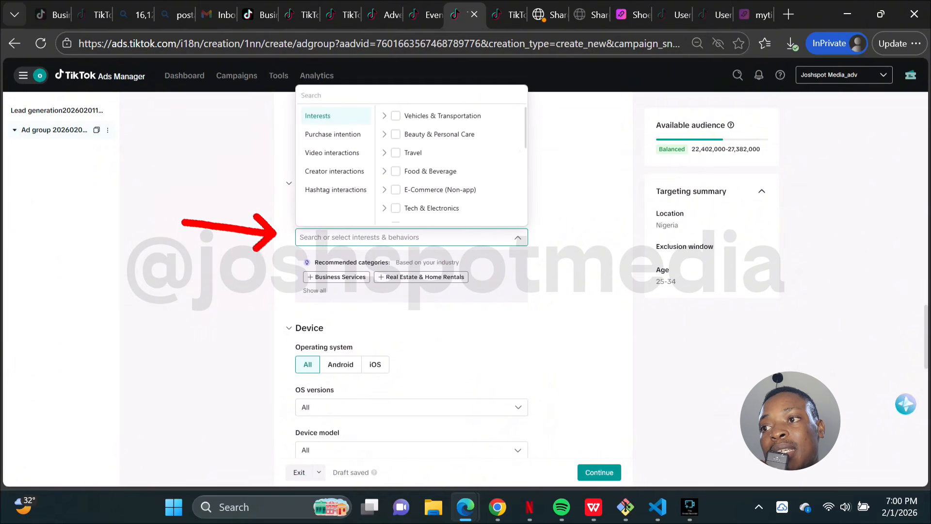
left_click(412, 237)
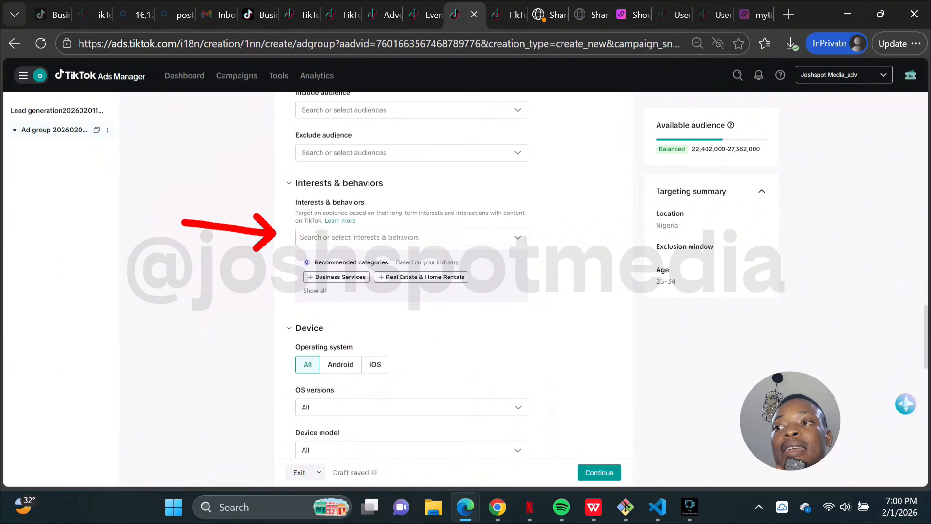
left_click(412, 237)
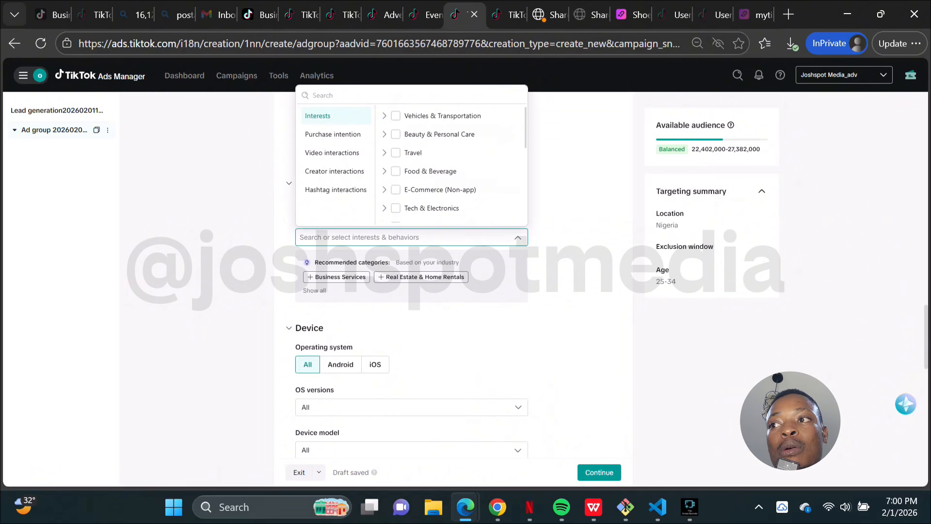
scroll(451, 162, "down", 2)
scroll(451, 162, "up", 2)
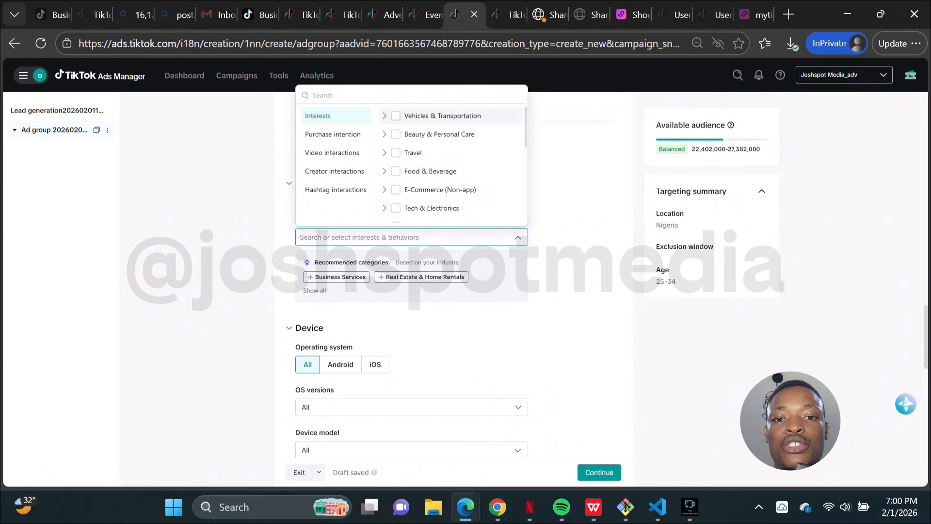
mouse_move(437, 171)
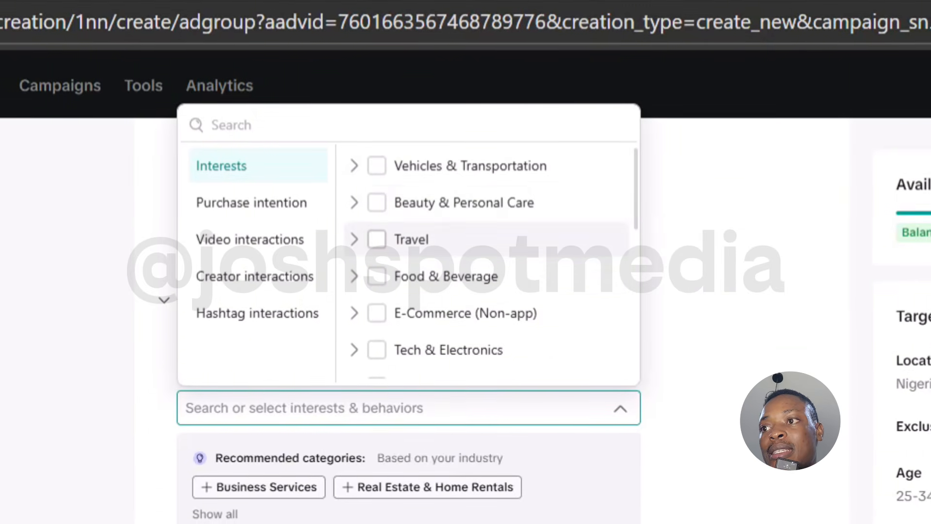
scroll(451, 242, "down", 1)
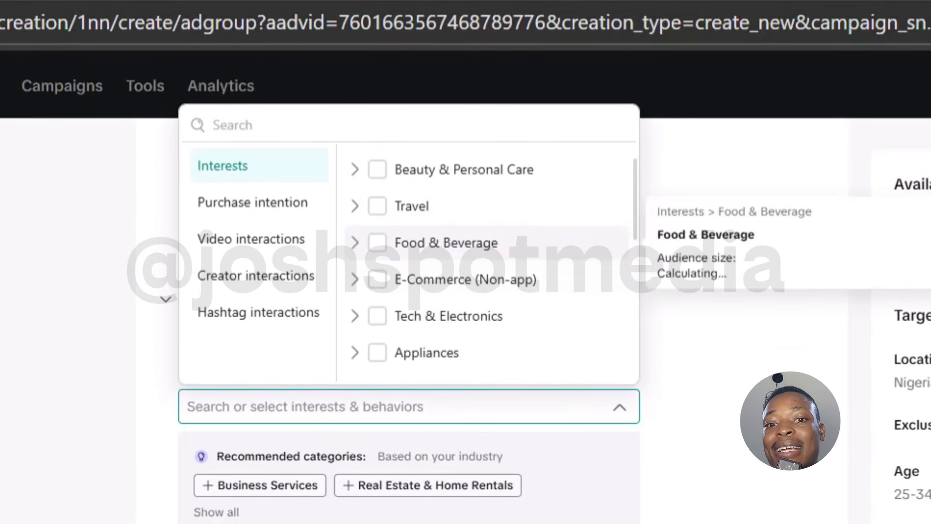
scroll(451, 247, "down", 1)
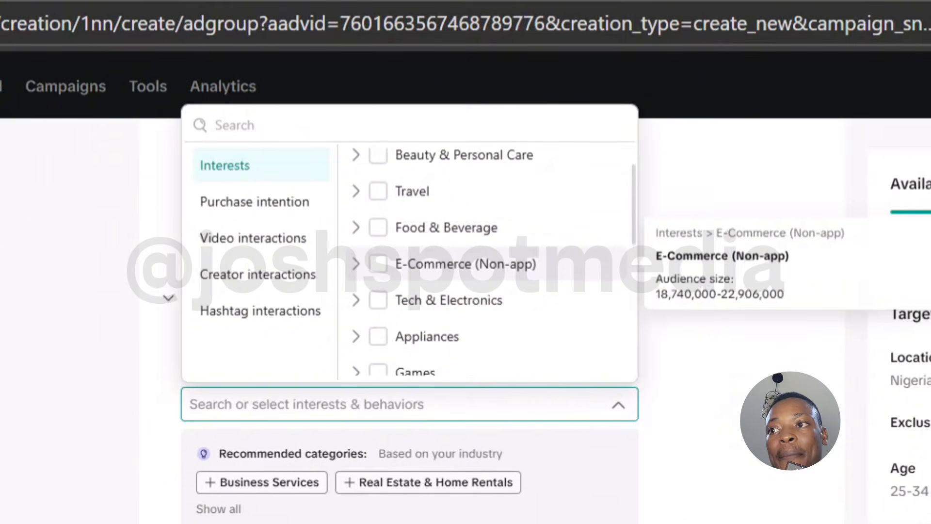
left_click(378, 262)
scroll(451, 262, "down", 2)
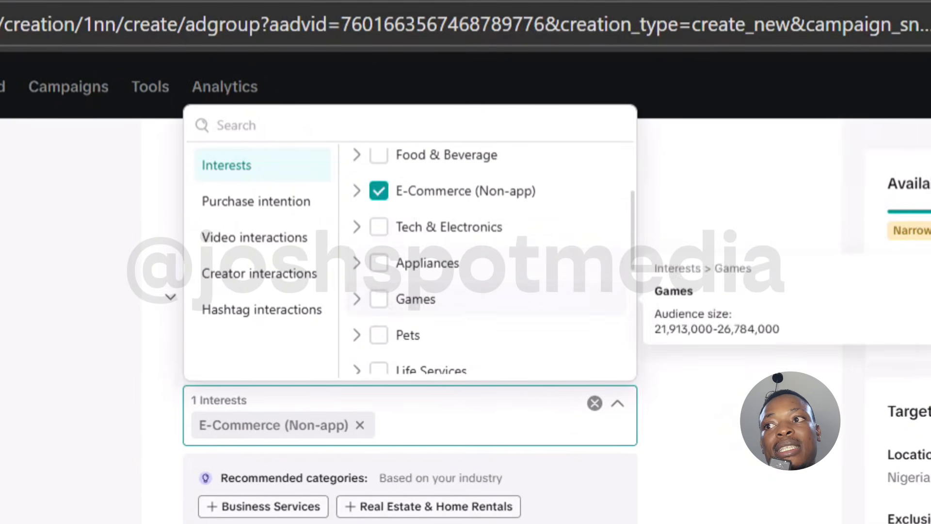
left_click(379, 226)
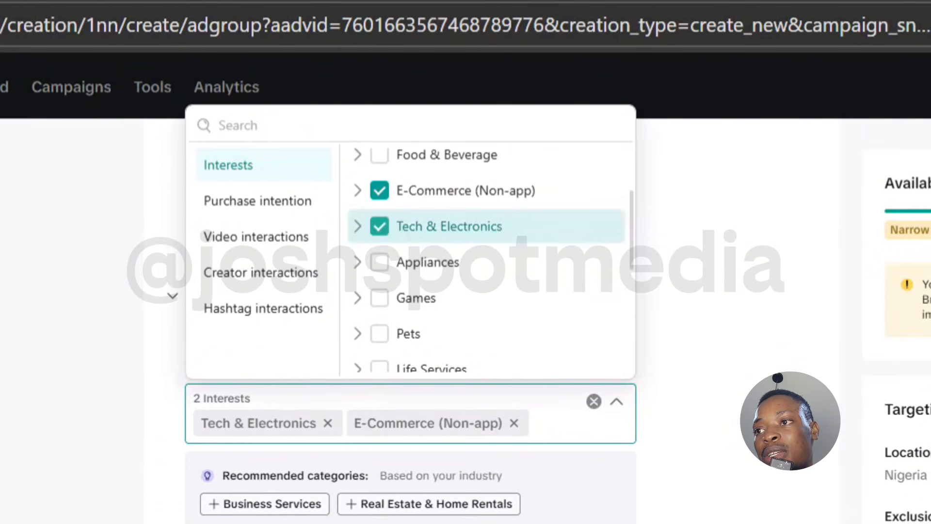
Step: Add Life Services, Education, Apps, Business Services, News & Entertainment and Apparel & Accessories to the interests
scroll(485, 271, "down", 3)
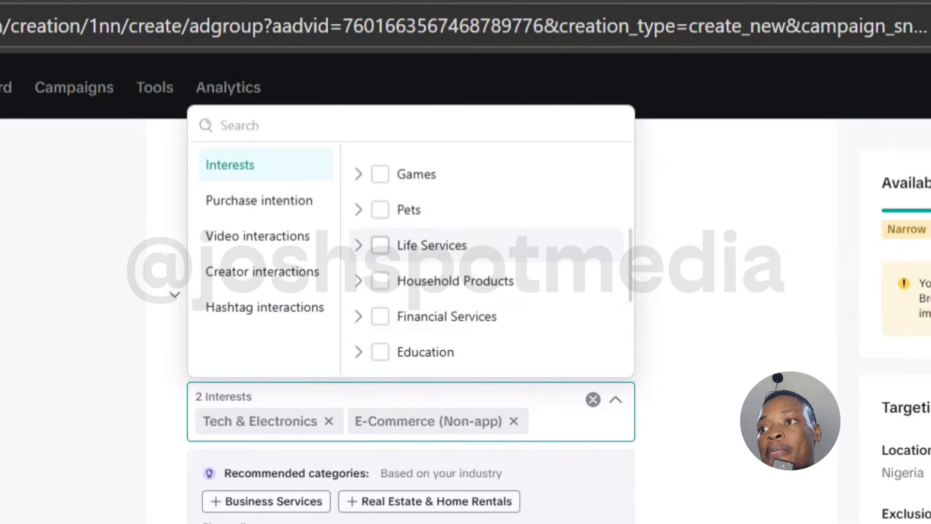
left_click(379, 245)
scroll(381, 284, "down", 1)
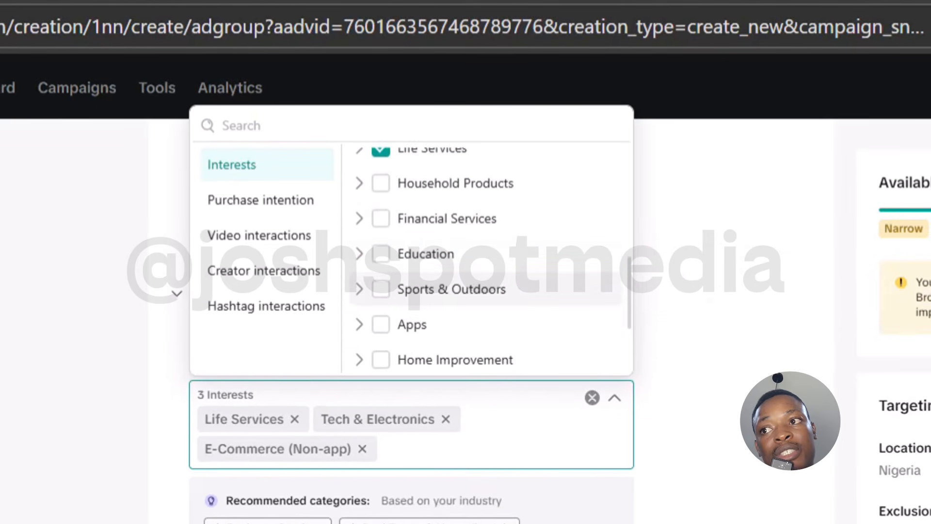
left_click(380, 254)
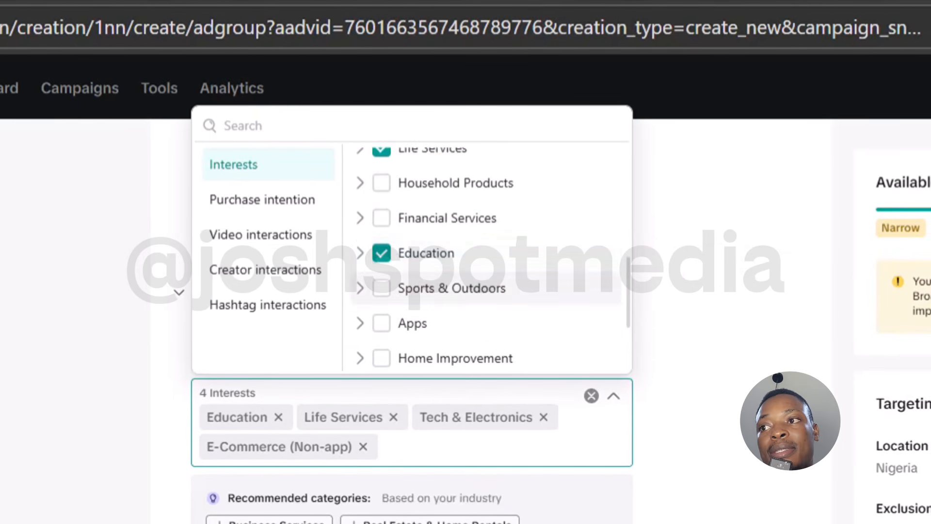
scroll(485, 258, "down", 1)
left_click(381, 282)
scroll(485, 279, "down", 2)
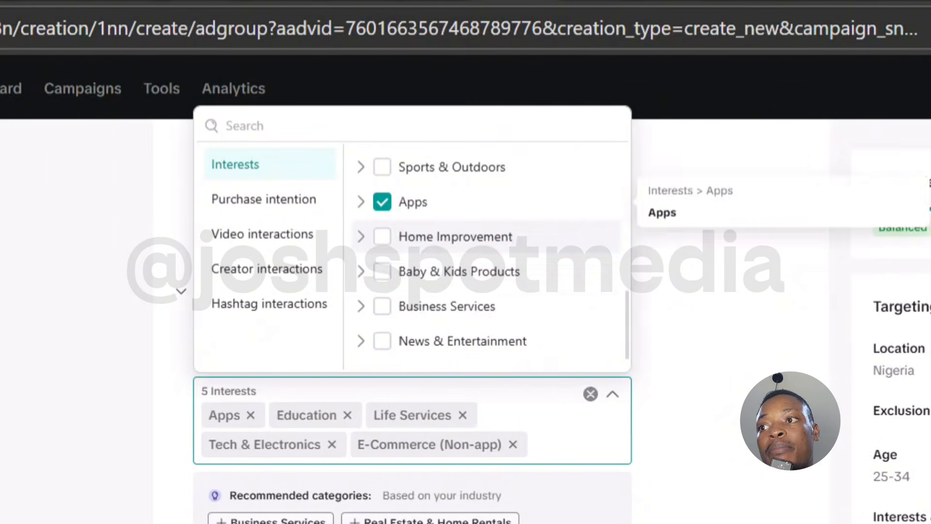
left_click(383, 278)
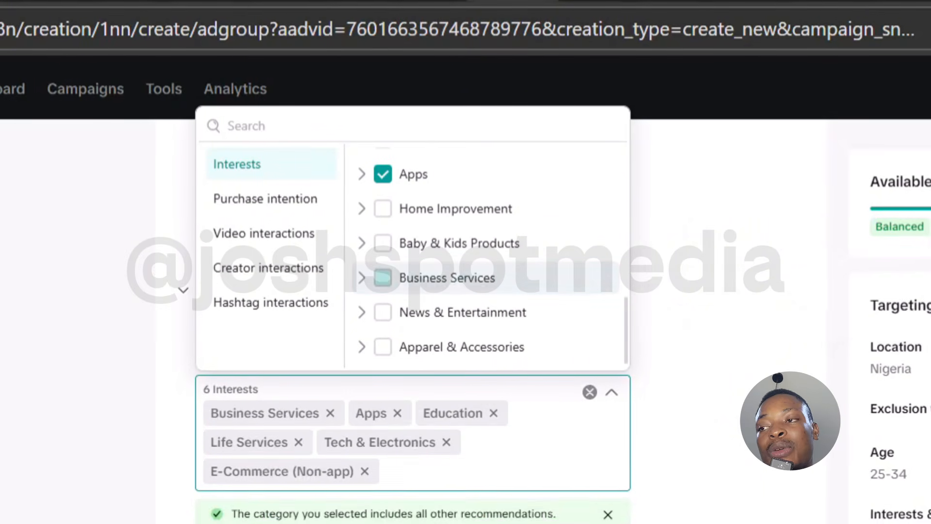
left_click(383, 311)
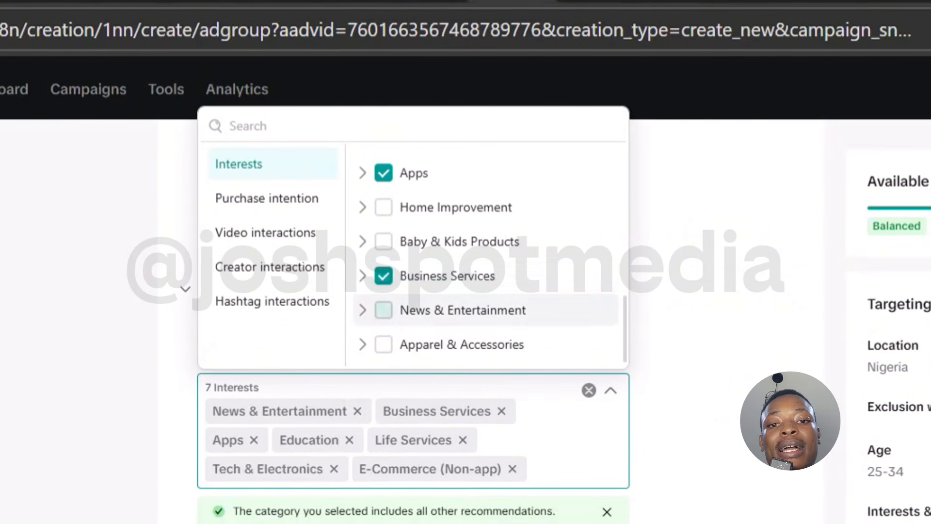
left_click(383, 345)
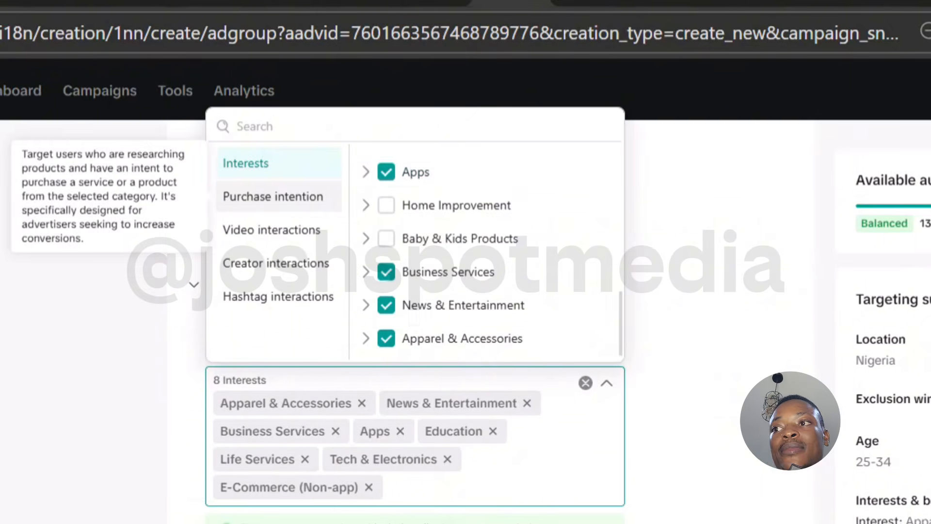
Step: Switch to purchase intention and select Education, News & Entertainment and Life Services
left_click(273, 196)
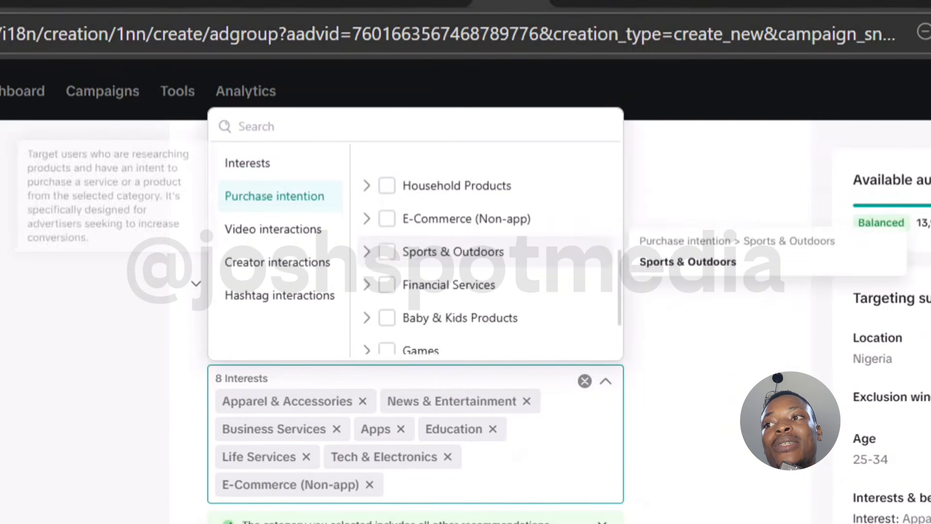
scroll(485, 228, "up", 6)
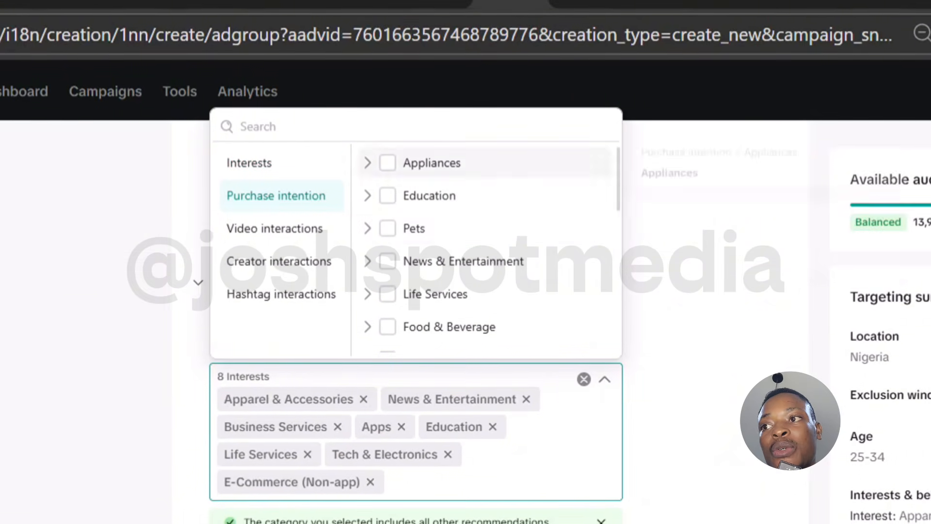
left_click(388, 195)
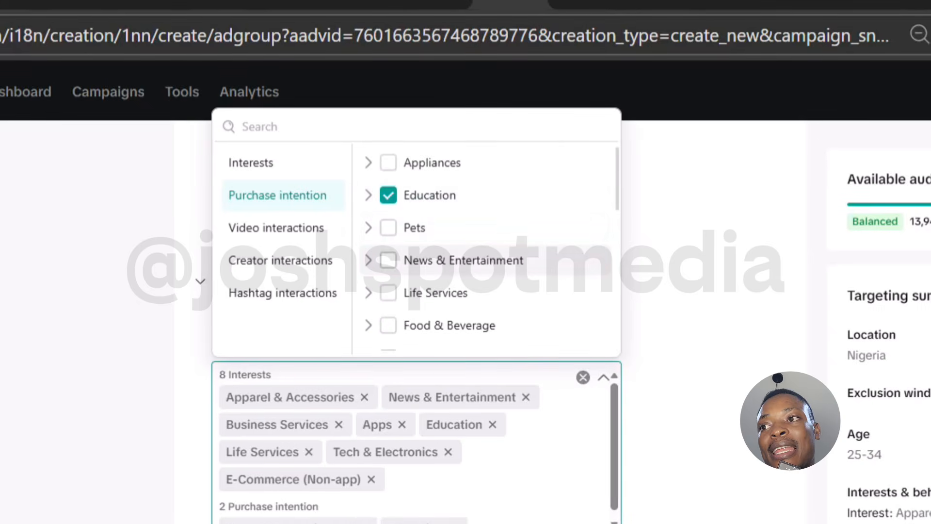
left_click(388, 261)
scroll(485, 244, "down", 1)
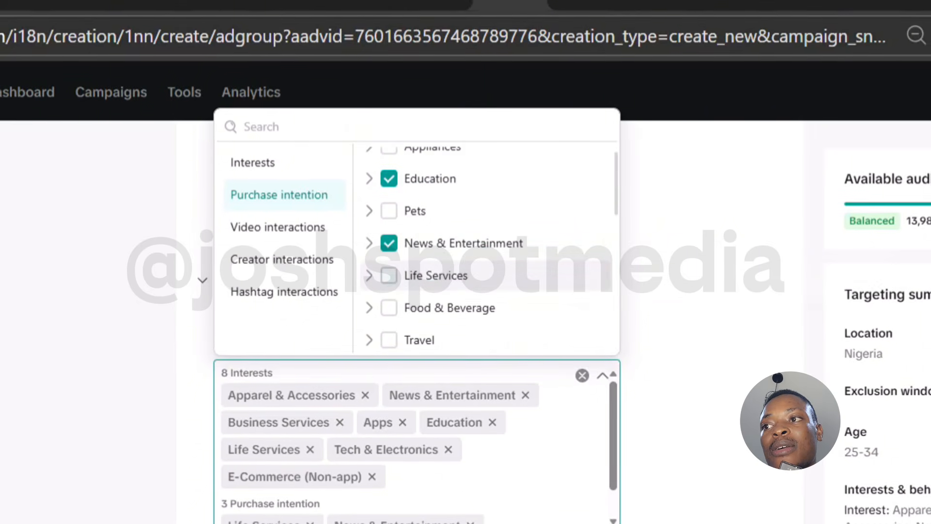
left_click(388, 276)
scroll(485, 243, "down", 4)
scroll(485, 242, "up", 3)
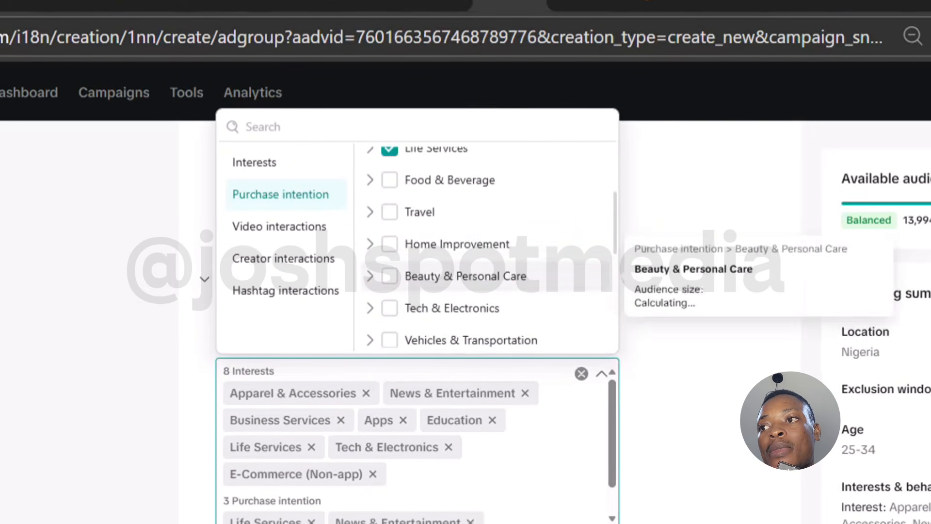
Step: Add Tech & Electronics, E-Commerce (Non-app), Apps, Apparel & Accessories and Business Services as purchase intentions
scroll(485, 257, "down", 2)
left_click(390, 239)
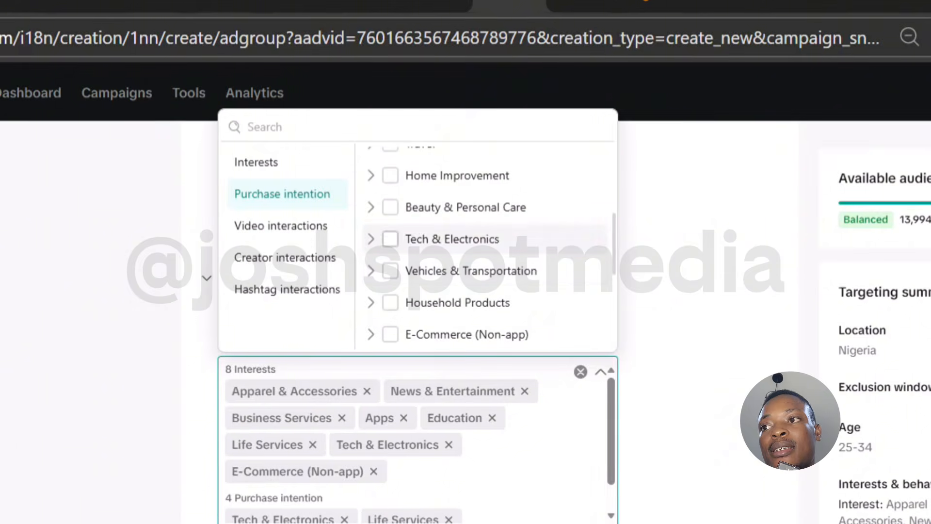
scroll(485, 248, "down", 2)
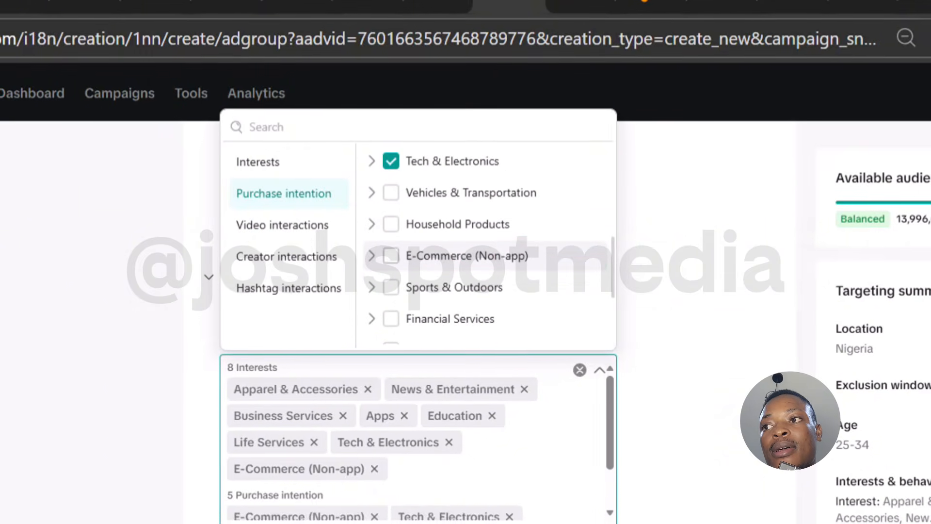
scroll(486, 252, "down", 3)
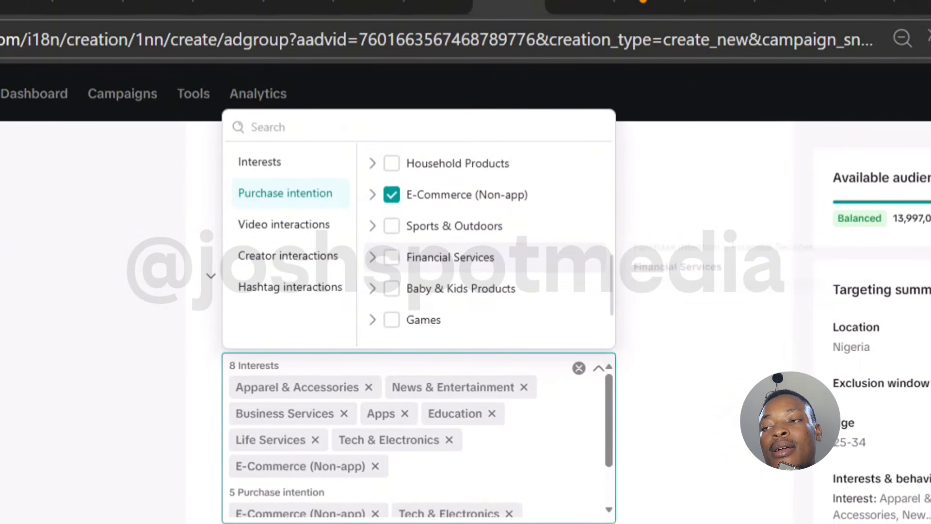
scroll(485, 253, "down", 2)
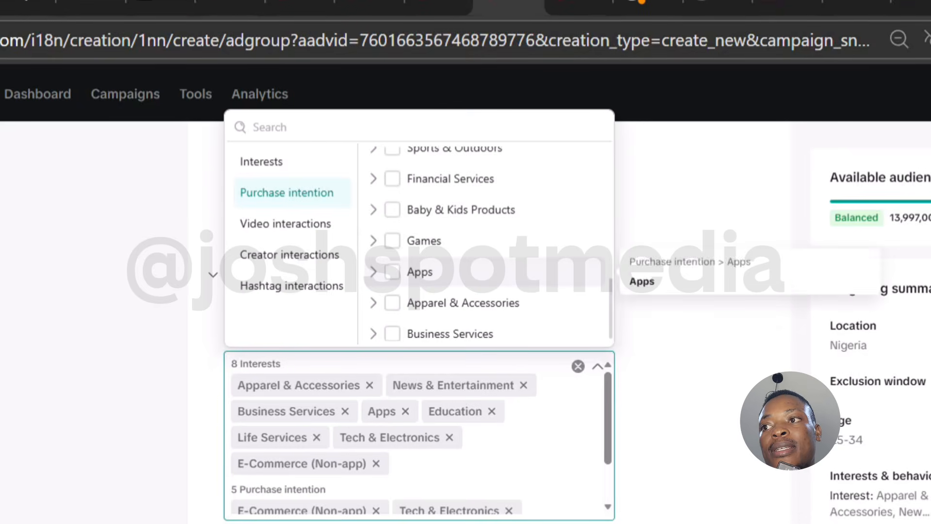
left_click(393, 271)
scroll(485, 279, "down", 1)
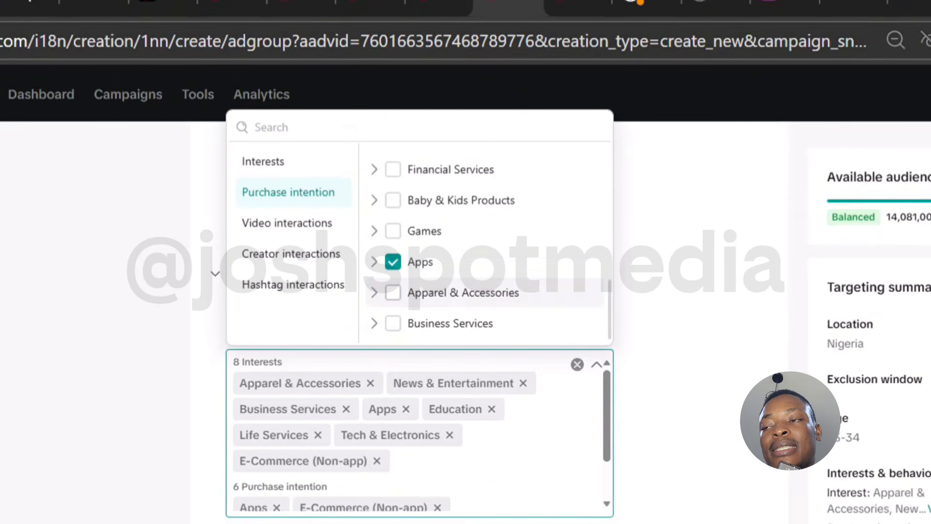
left_click(393, 323)
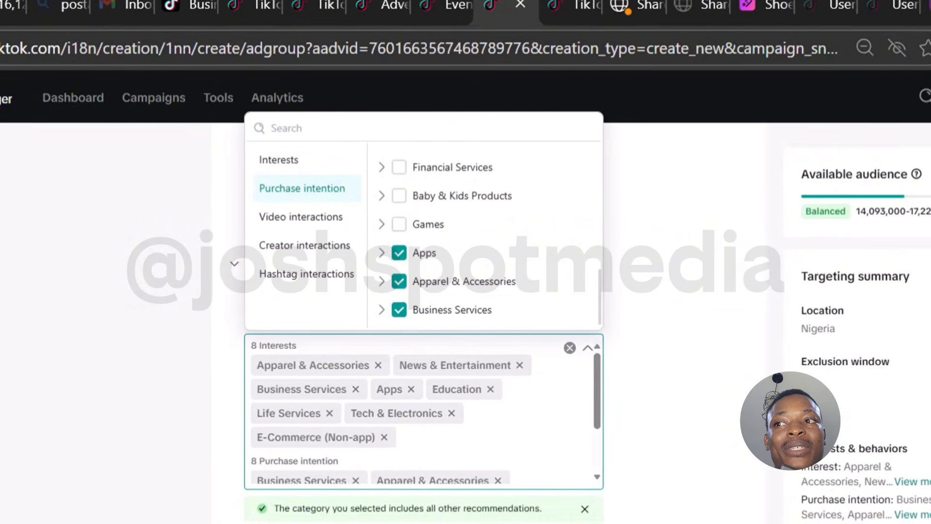
Step: Search the interests for bag and add Shoulder Bags, Travel Bags and Makeup Bags
scroll(485, 237, "up", 4)
scroll(460, 262, "up", 1)
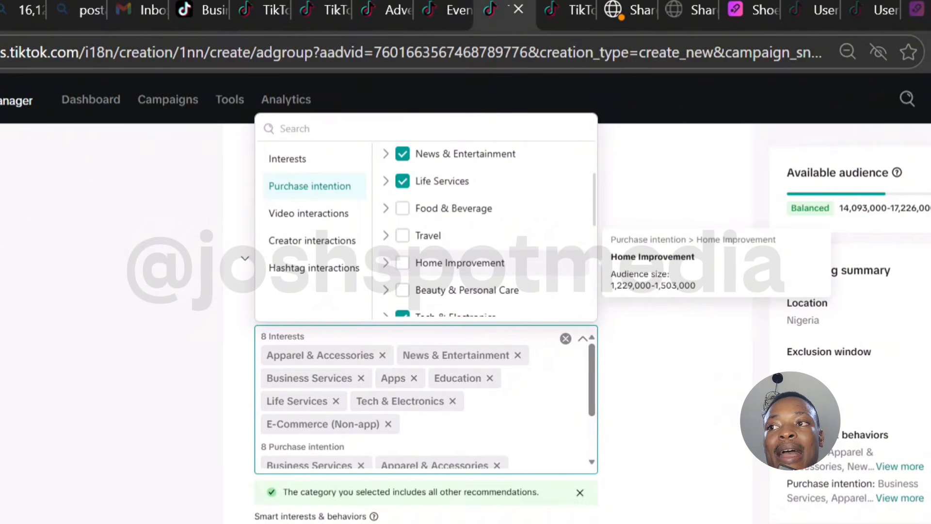
scroll(485, 262, "down", 1)
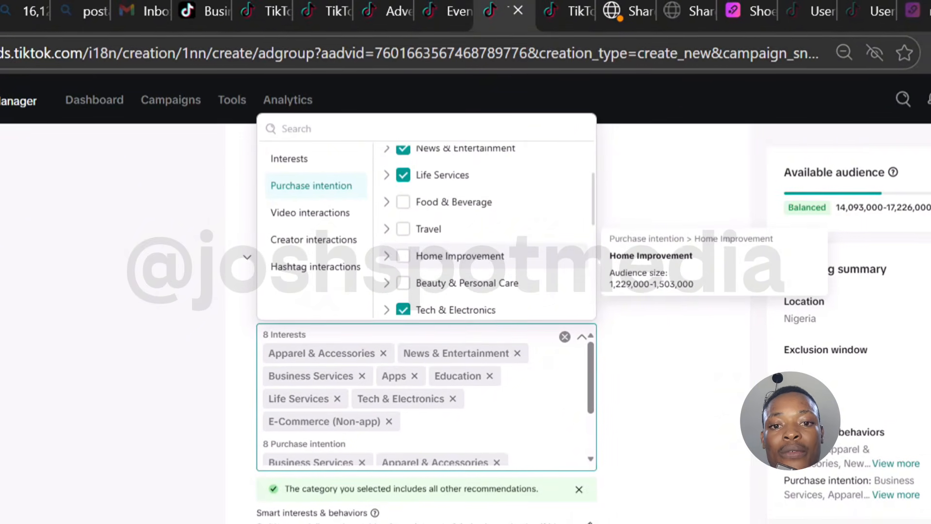
scroll(485, 262, "up", 3)
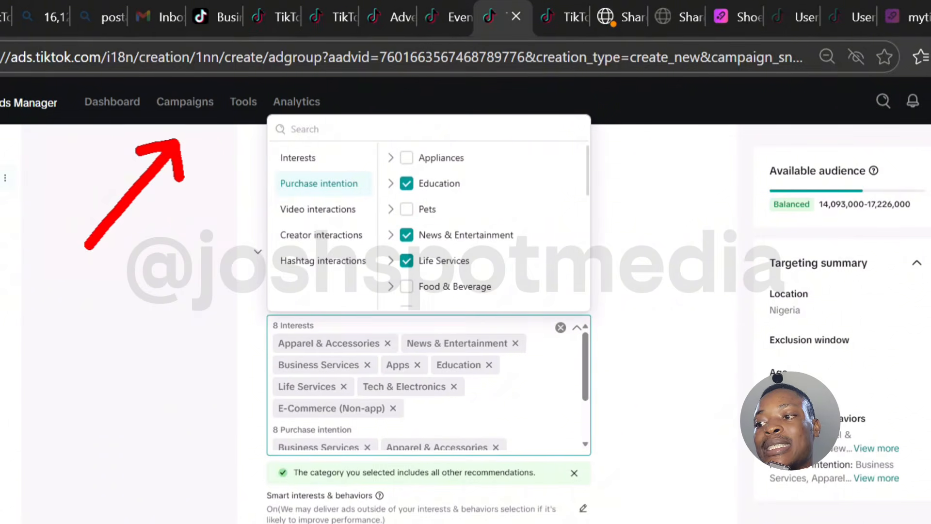
type("b")
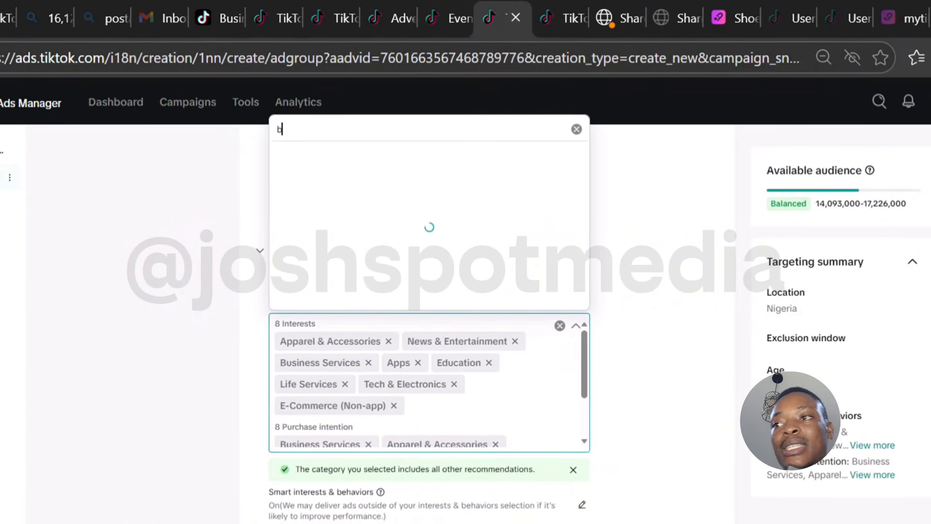
type("ag")
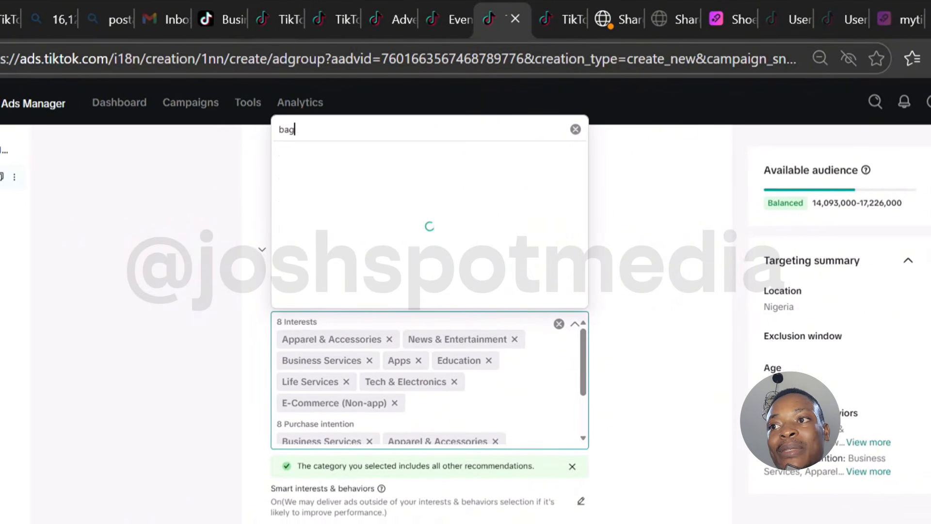
mouse_move(425, 179)
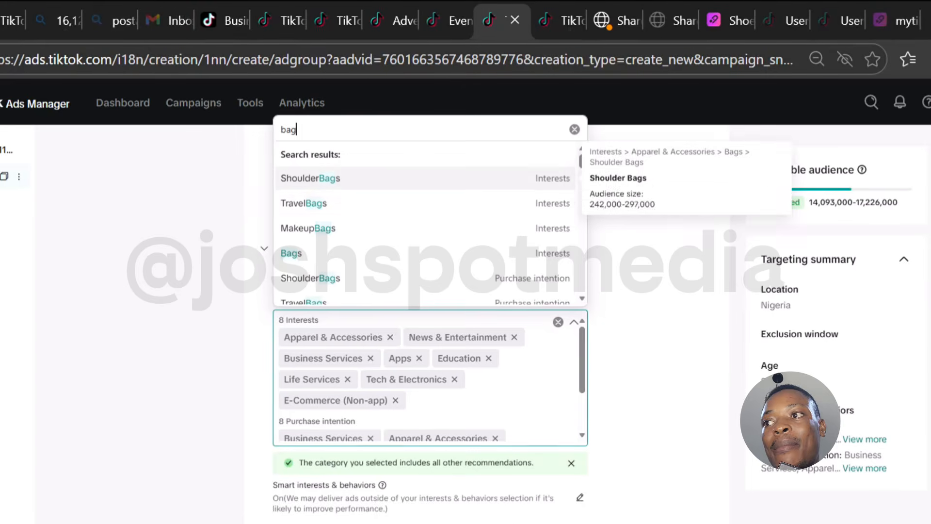
left_click(425, 178)
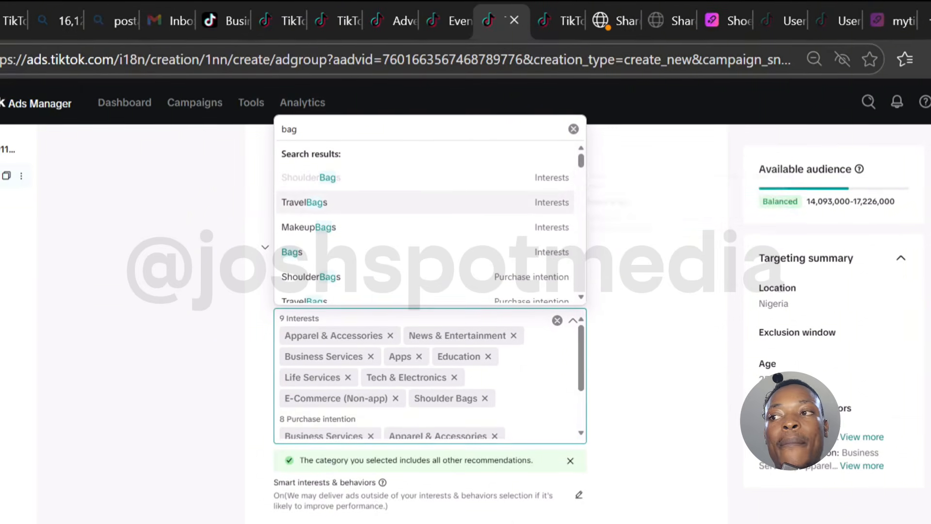
left_click(426, 202)
left_click(426, 227)
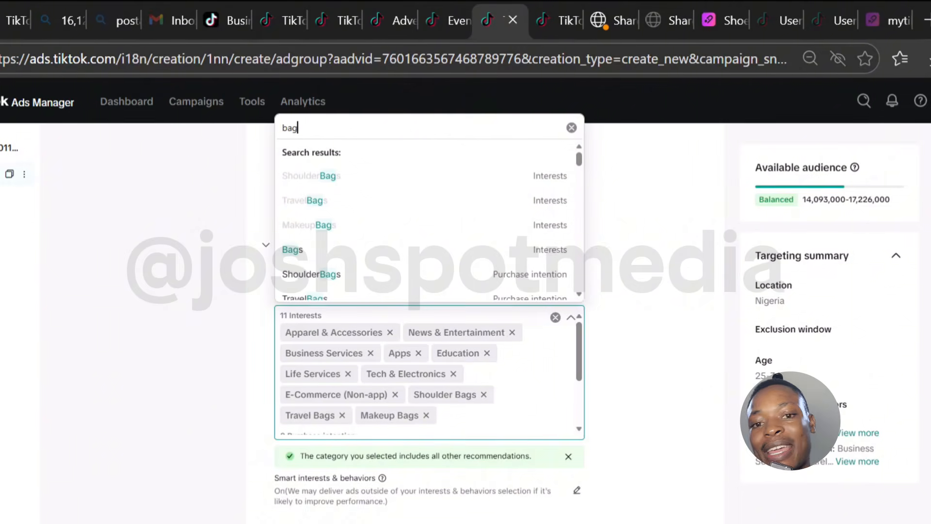
key("ctrl+a")
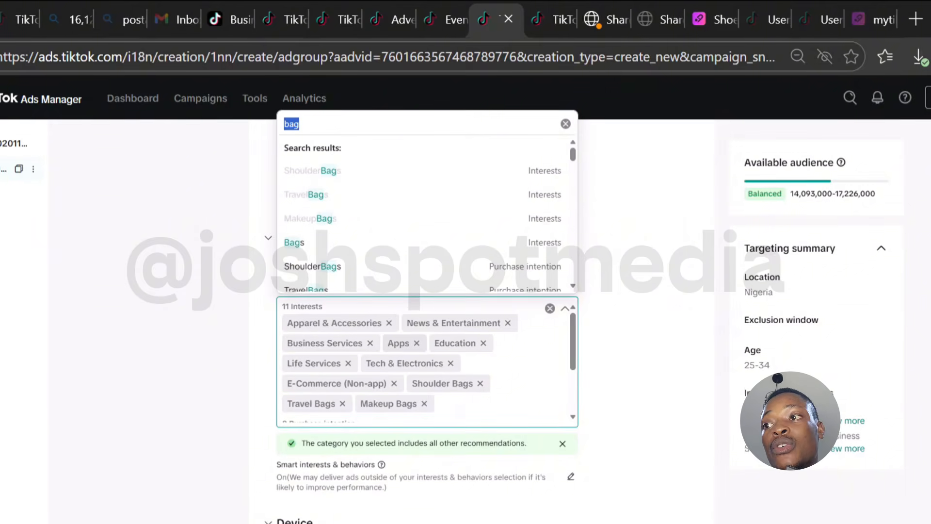
Step: Set the ad group's daily budget to 3,000 NGN
key("Escape")
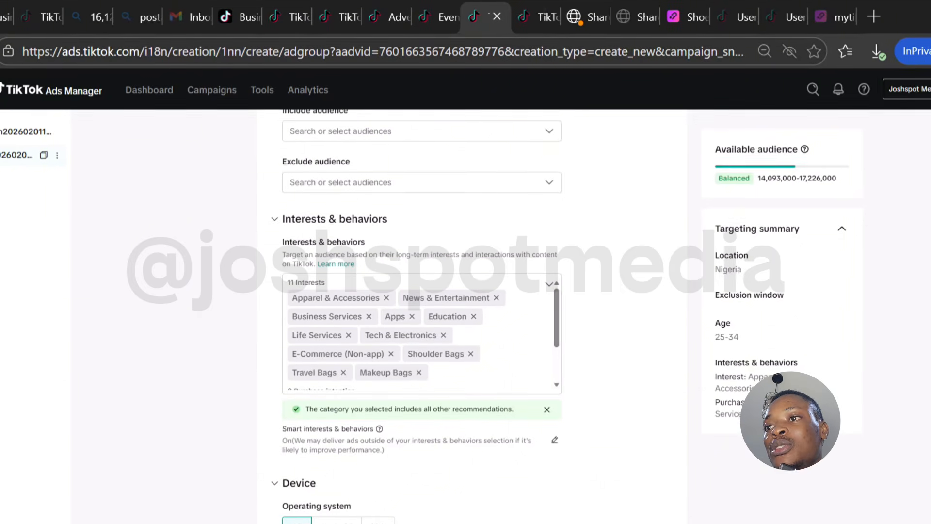
scroll(422, 330, "down", 5)
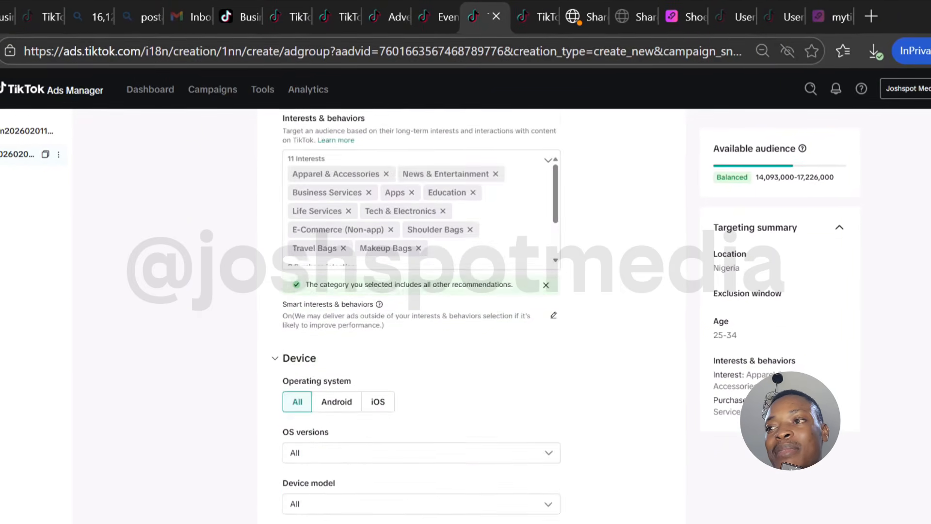
scroll(421, 330, "down", 2)
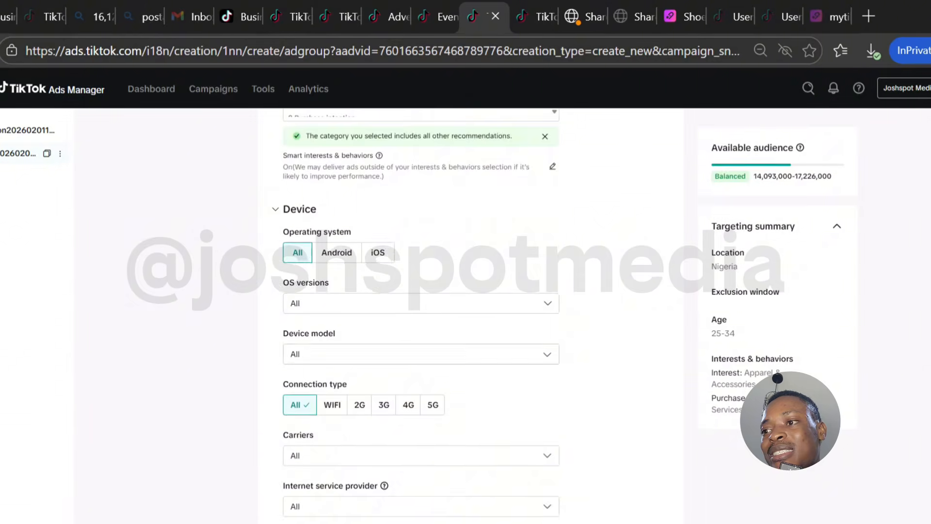
scroll(421, 330, "down", 3)
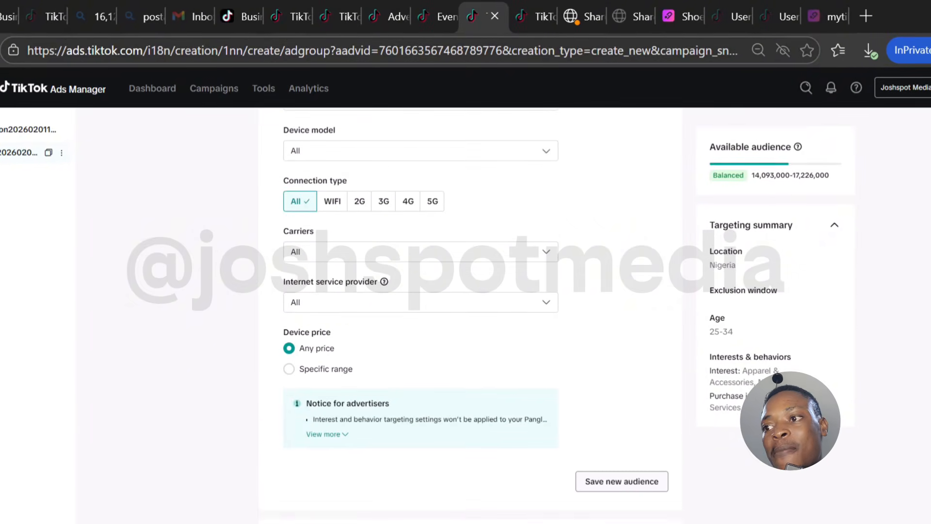
scroll(421, 330, "down", 5)
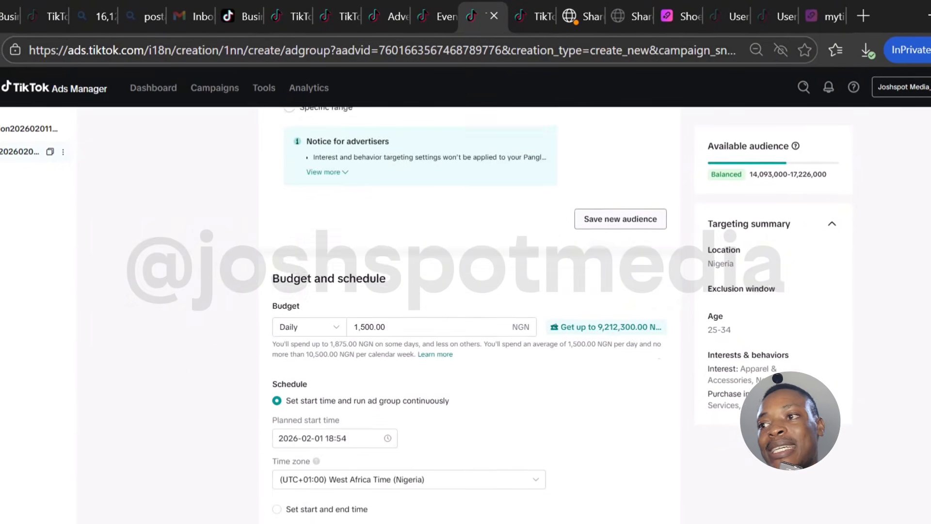
left_click(387, 313)
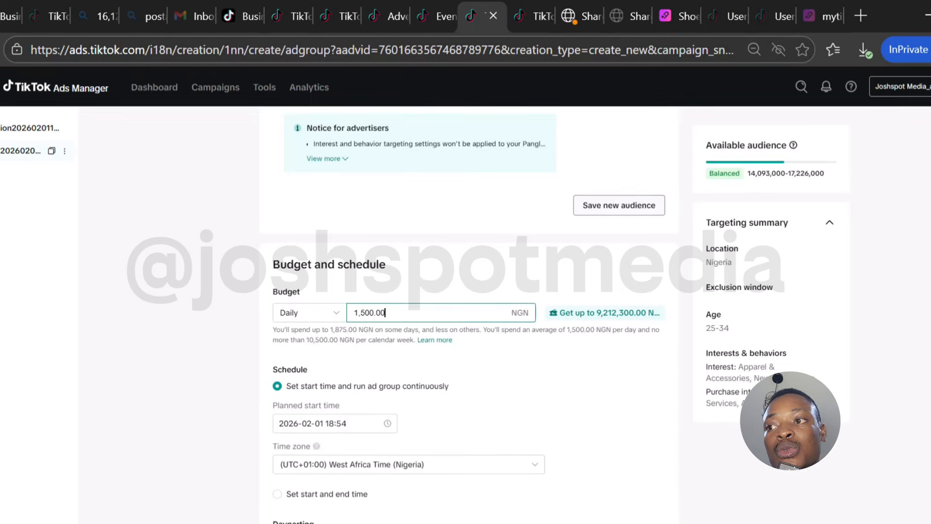
key("ctrl+a")
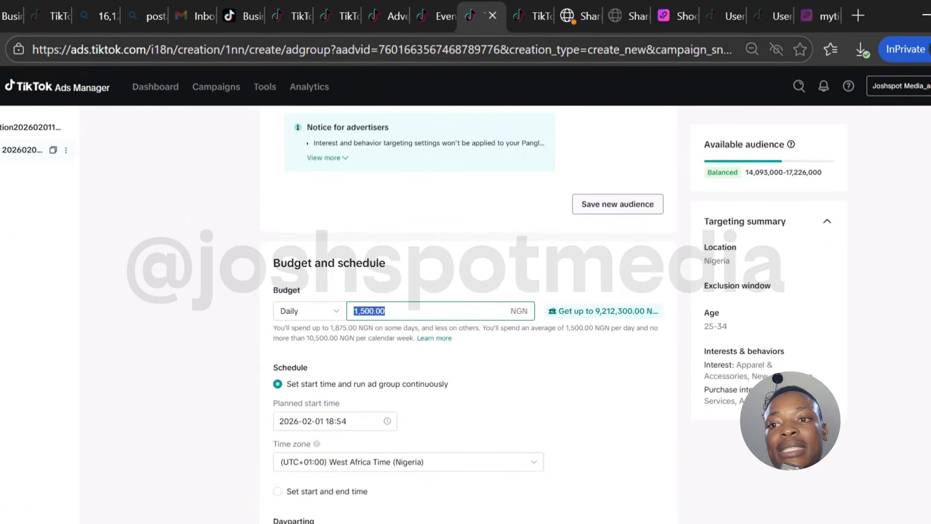
key("BackSpace")
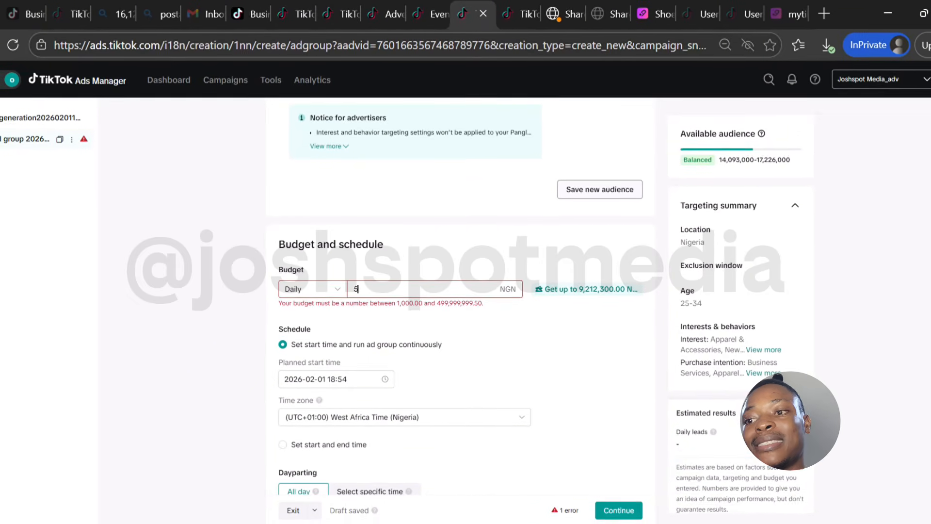
type("3000")
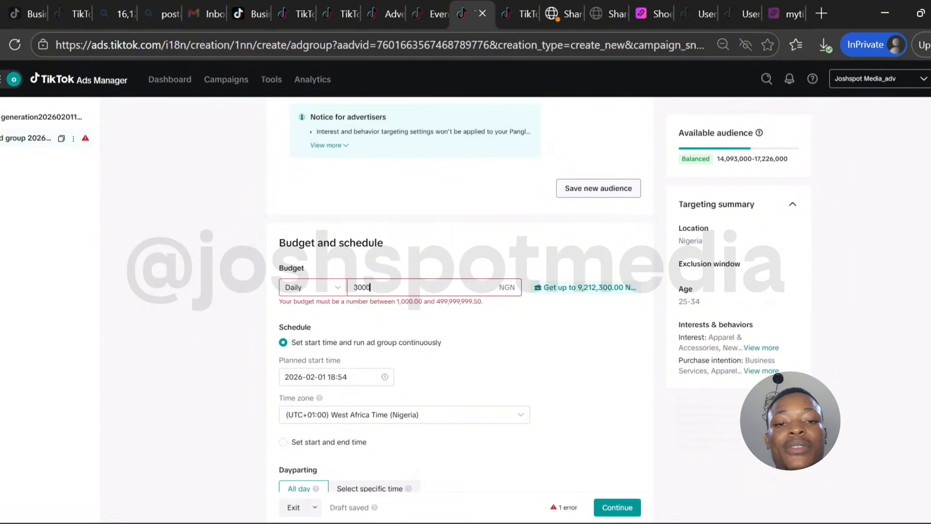
key("Tab")
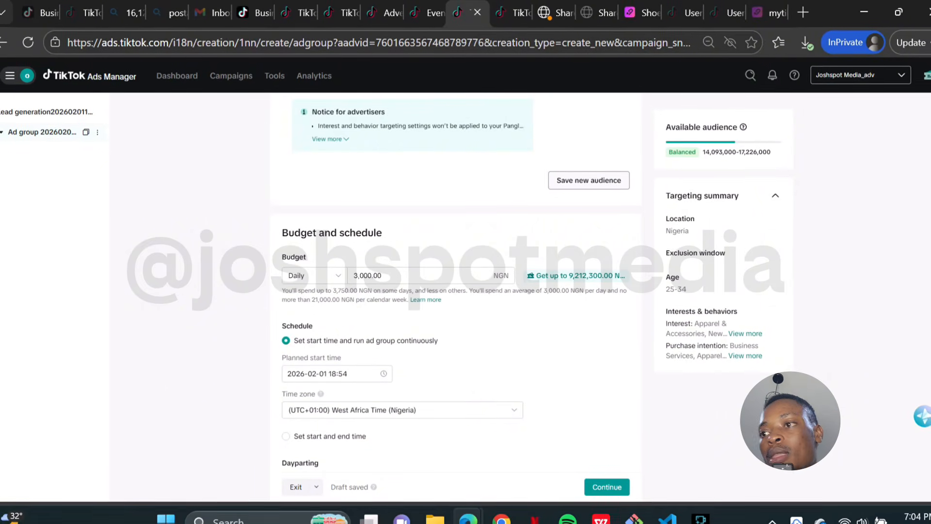
scroll(456, 291, "down", 2)
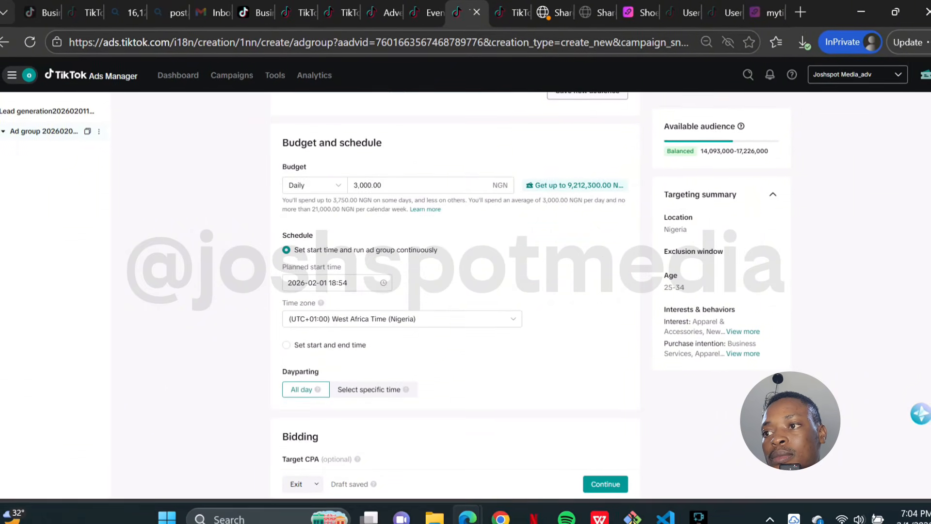
scroll(456, 291, "down", 1)
scroll(456, 291, "up", 2)
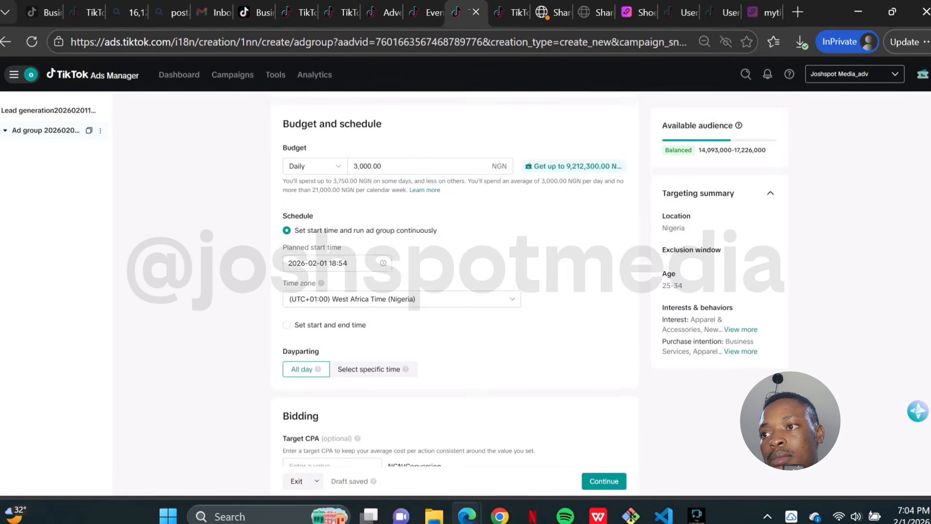
scroll(456, 291, "up", 1)
scroll(456, 291, "down", 1)
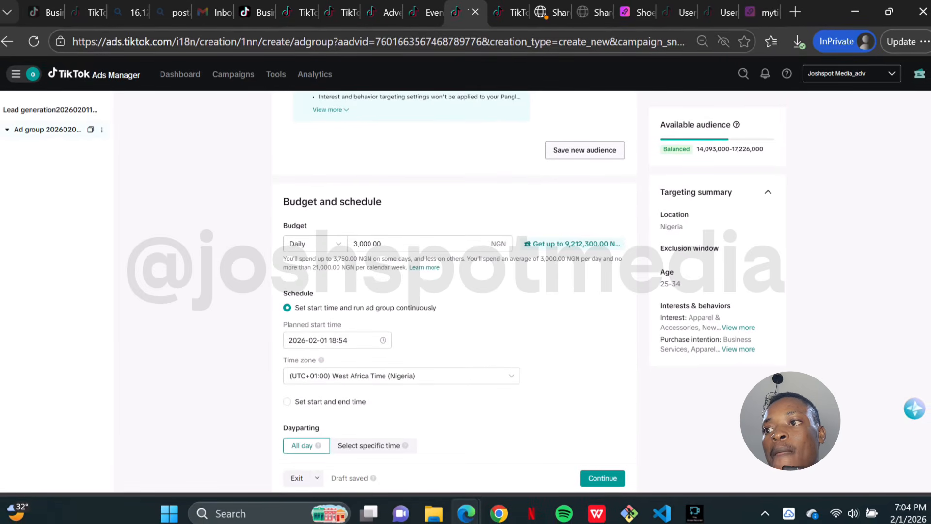
scroll(456, 291, "down", 1)
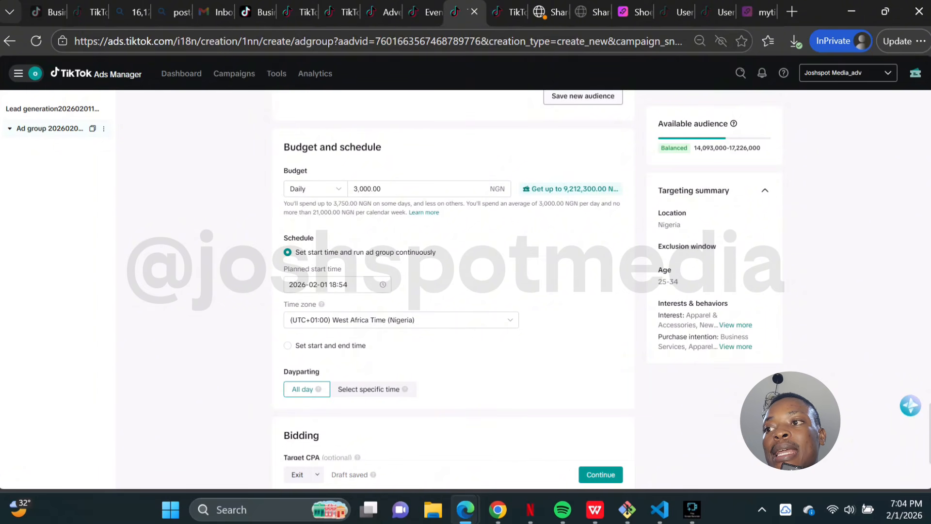
scroll(454, 276, "down", 1)
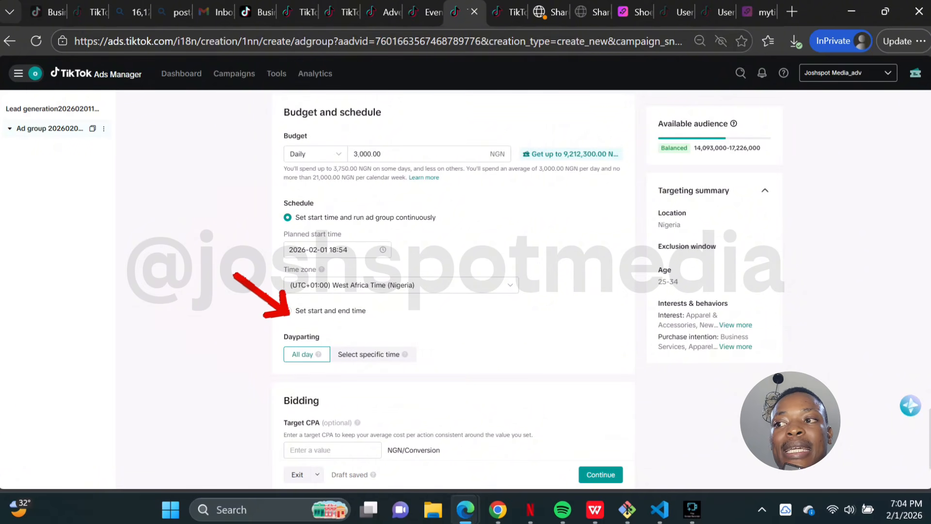
left_click(288, 311)
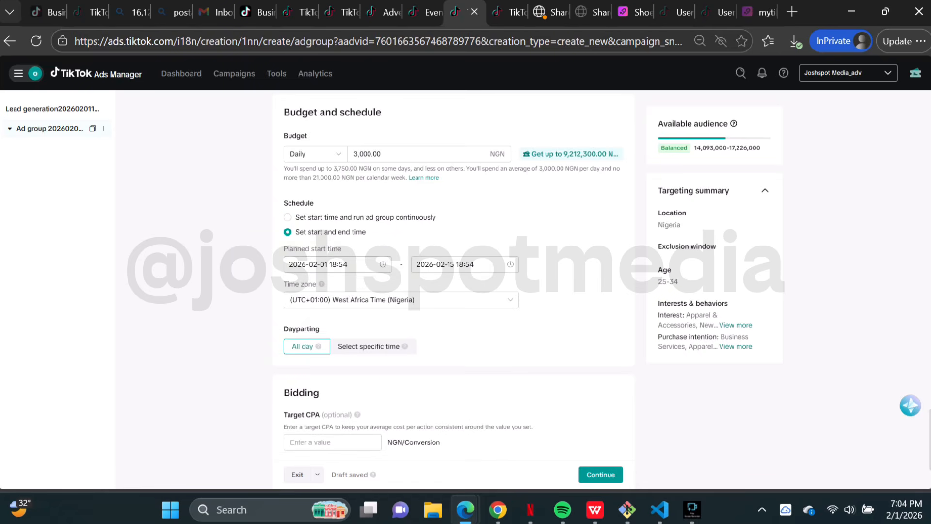
double_click(347, 265)
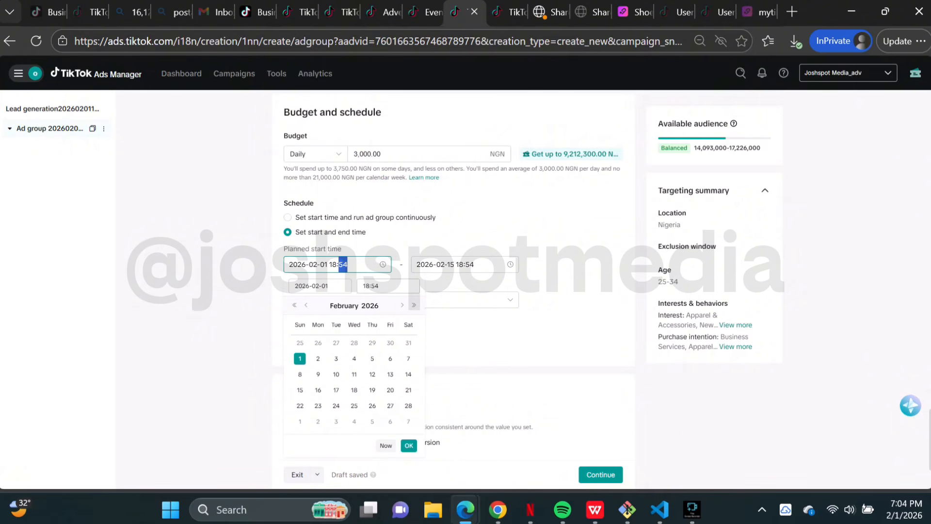
left_click(458, 264)
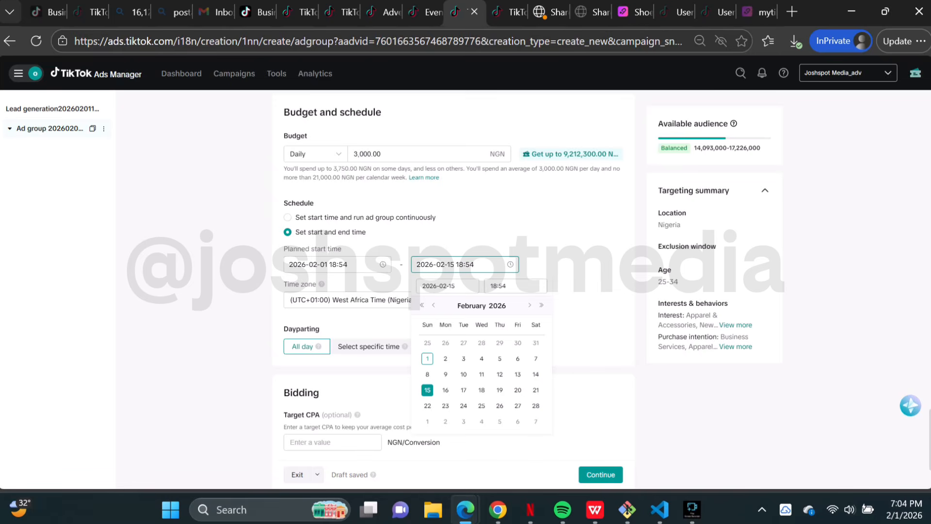
key("Escape")
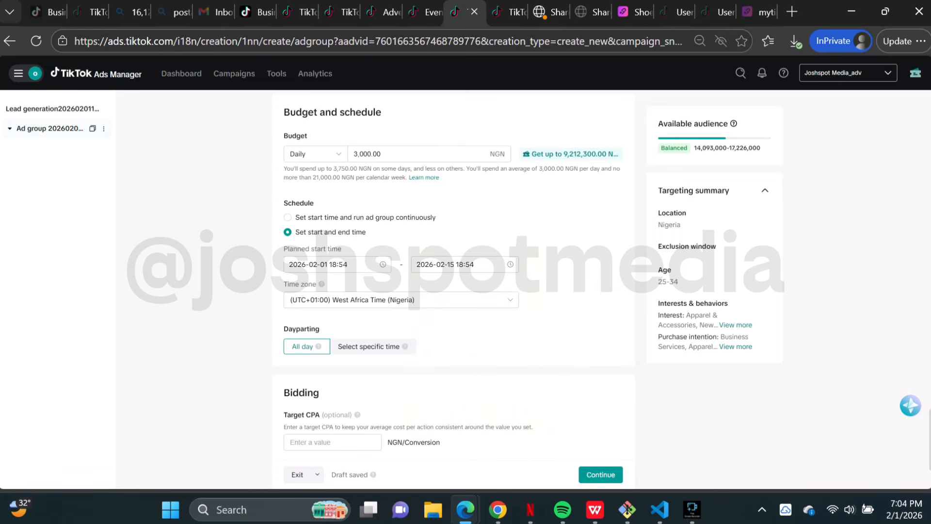
left_click(288, 217)
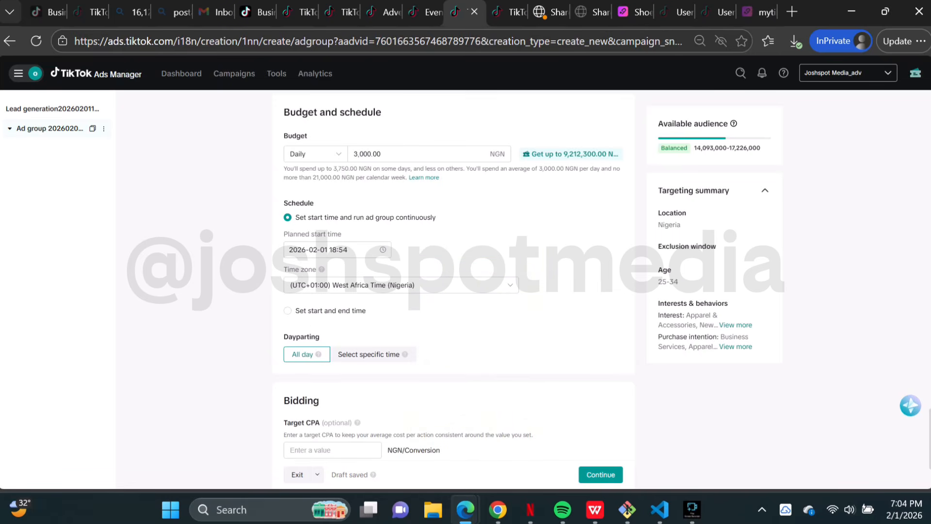
Step: Review the ad setup page's name, ad creative and call-to-action sections
scroll(453, 277, "down", 2)
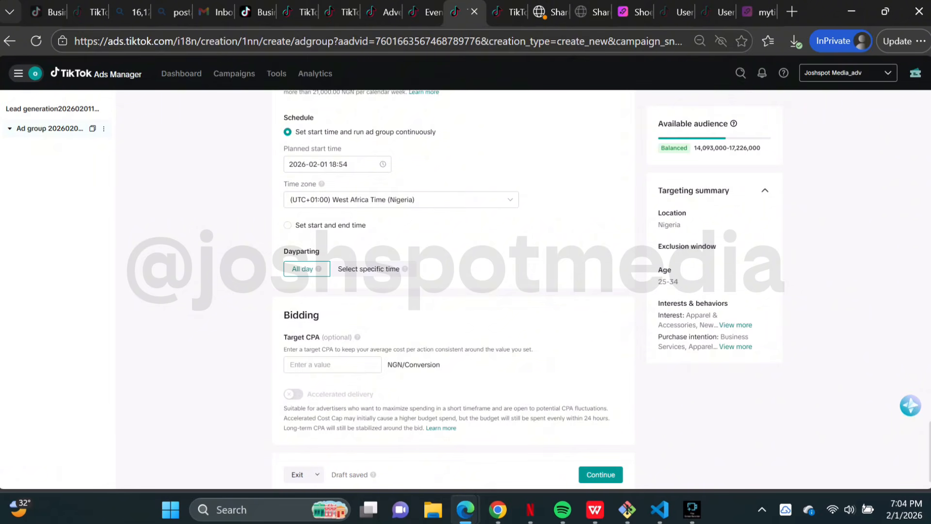
scroll(452, 276, "down", 1)
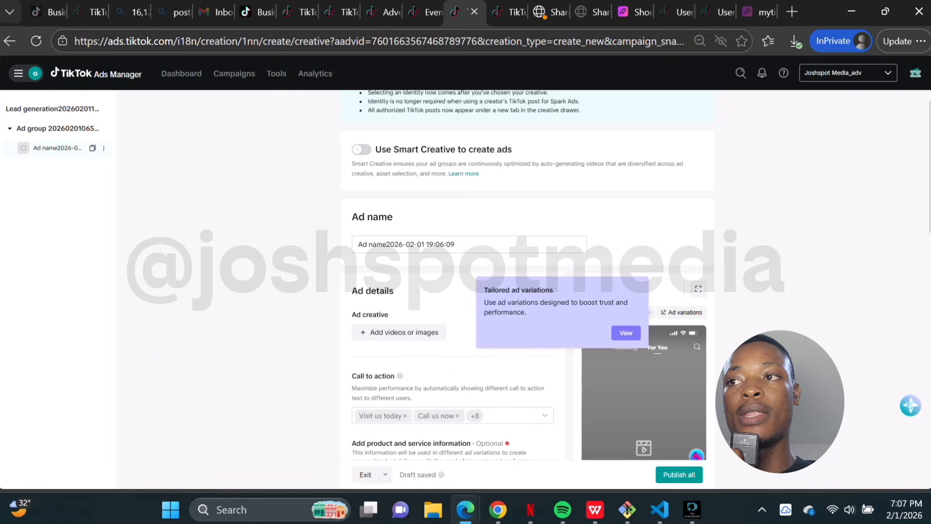
scroll(526, 275, "up", 1)
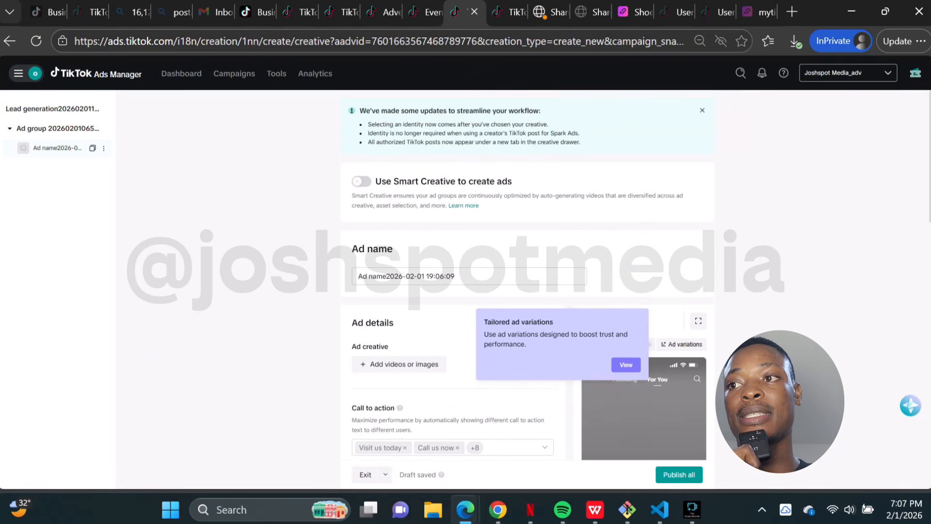
scroll(530, 276, "down", 1)
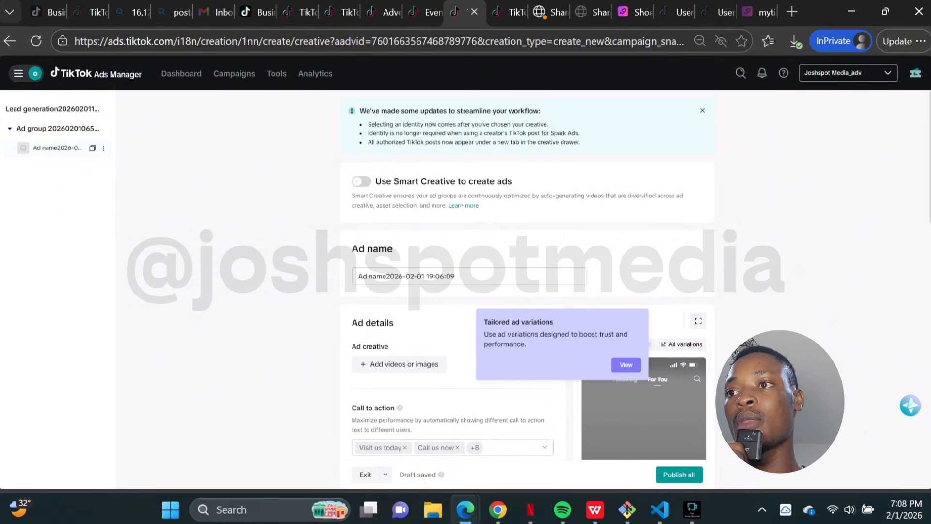
scroll(530, 276, "down", 1)
left_click_drag(457, 225, 357, 225)
left_click(301, 228)
scroll(530, 275, "down", 3)
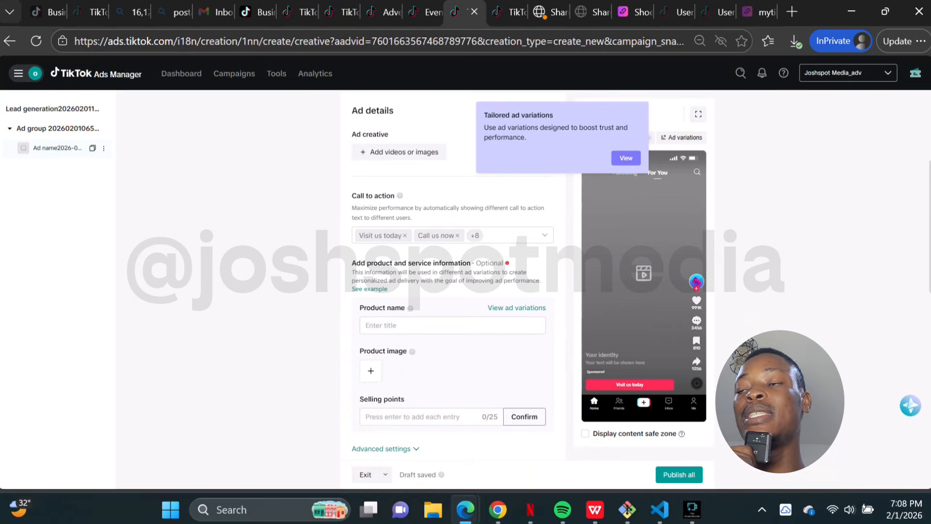
scroll(531, 276, "up", 1)
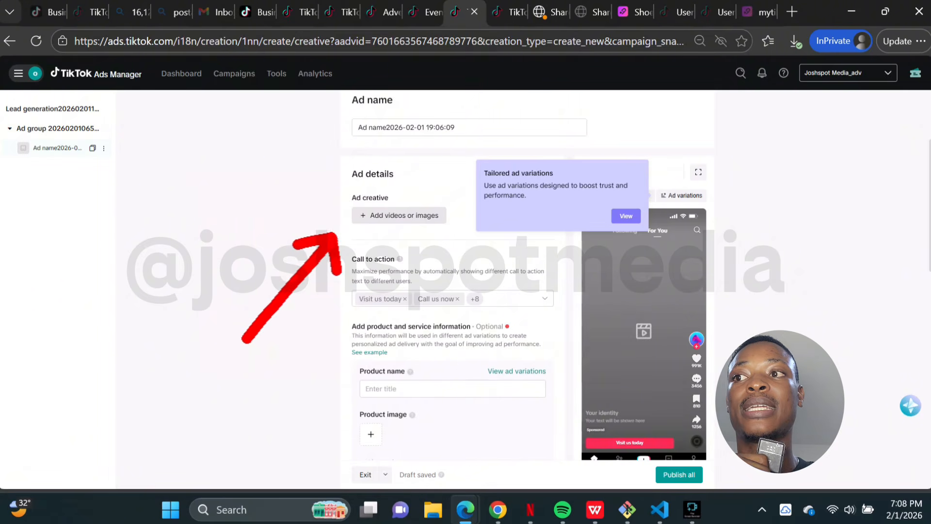
Step: Open the ad creative picker and browse the available TikTok posts
left_click(399, 215)
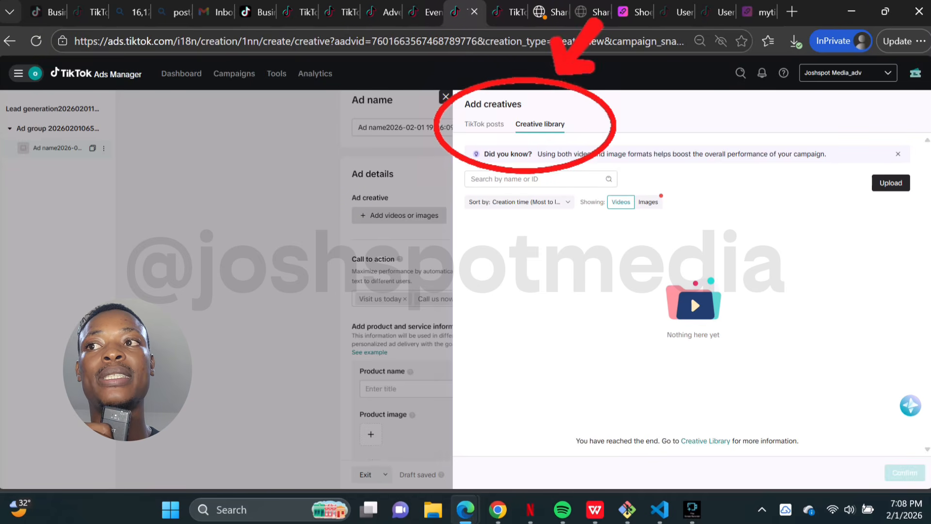
left_click(484, 125)
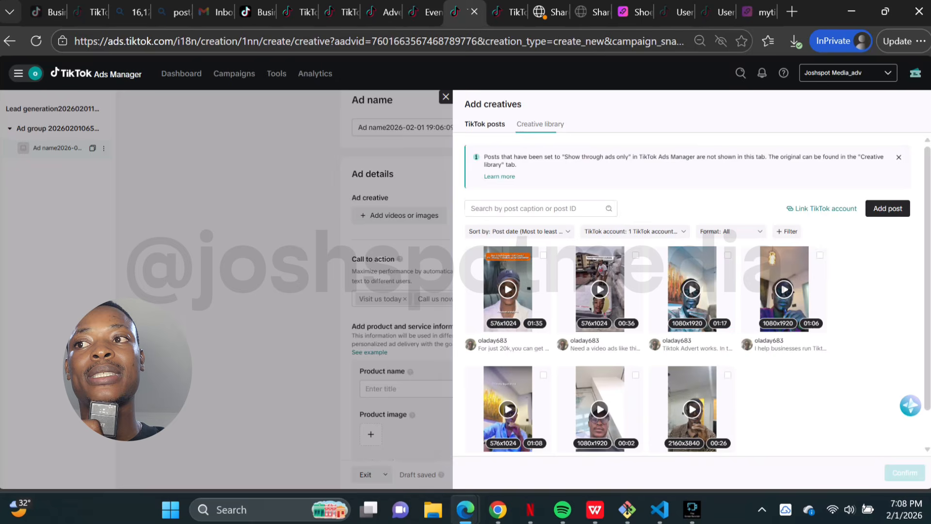
scroll(600, 272, "down", 1)
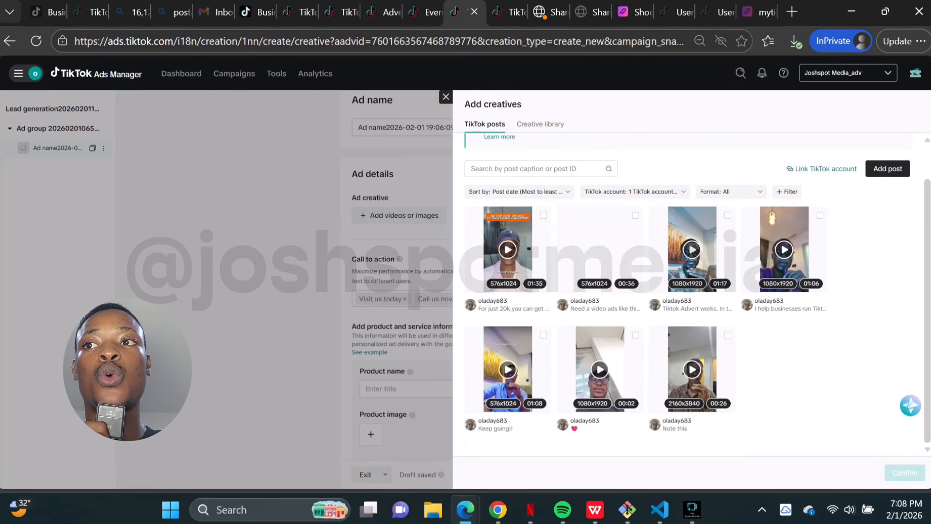
scroll(600, 271, "up", 1)
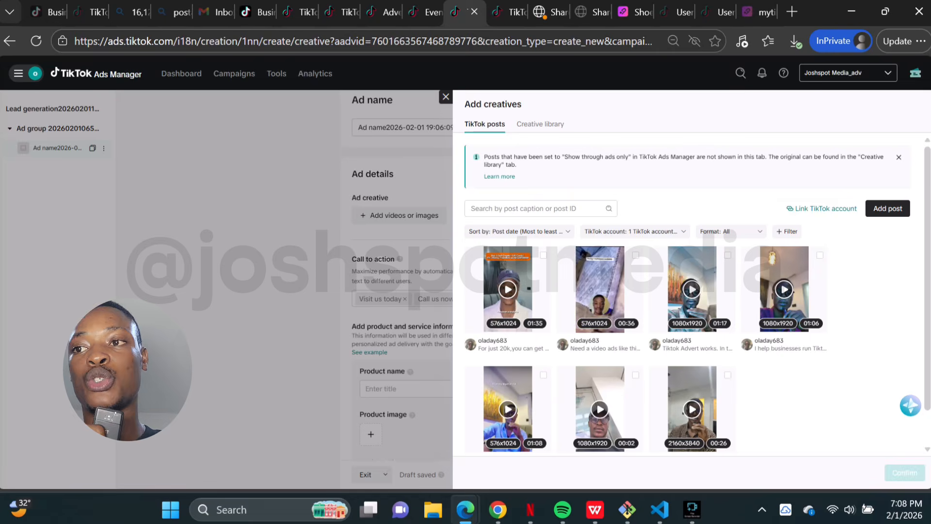
scroll(688, 291, "down", 1)
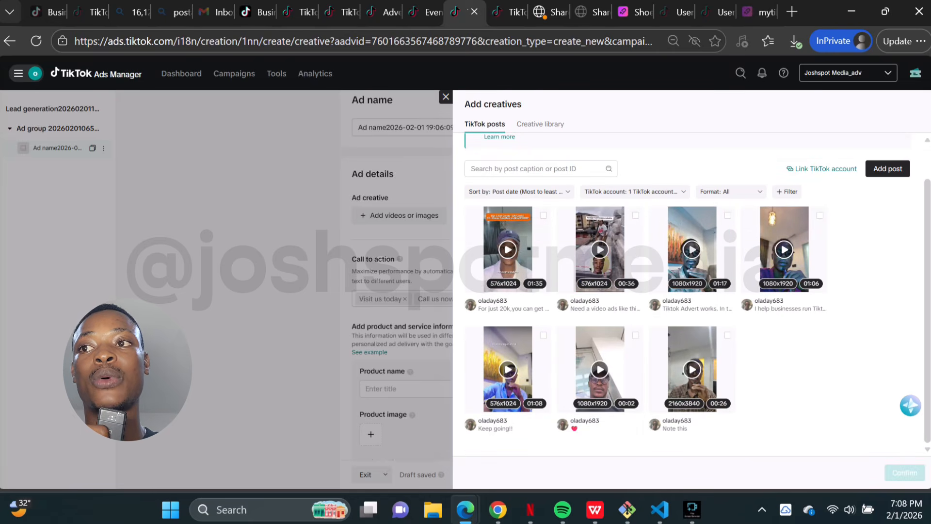
Step: Try selecting the first TikTok post as the ad creative, then switch to the Creative library
left_click(543, 215)
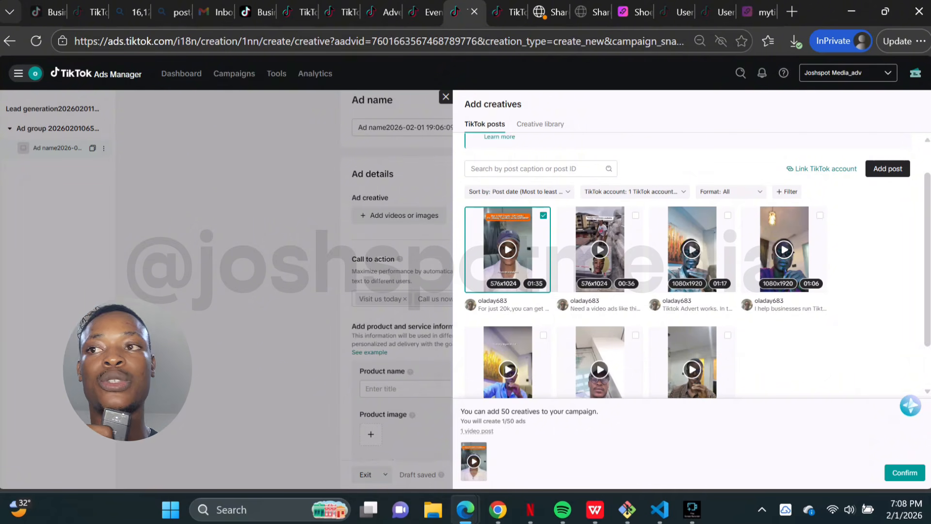
scroll(689, 266, "down", 1)
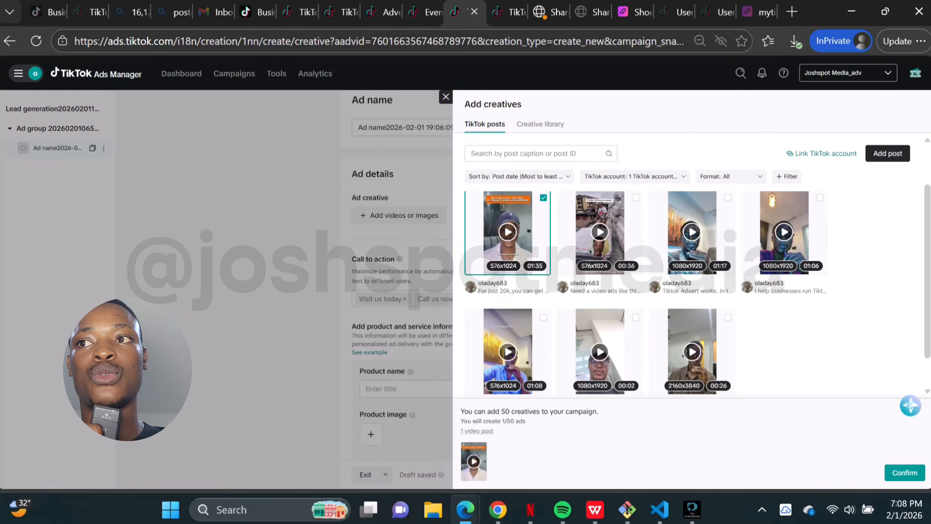
left_click(543, 197)
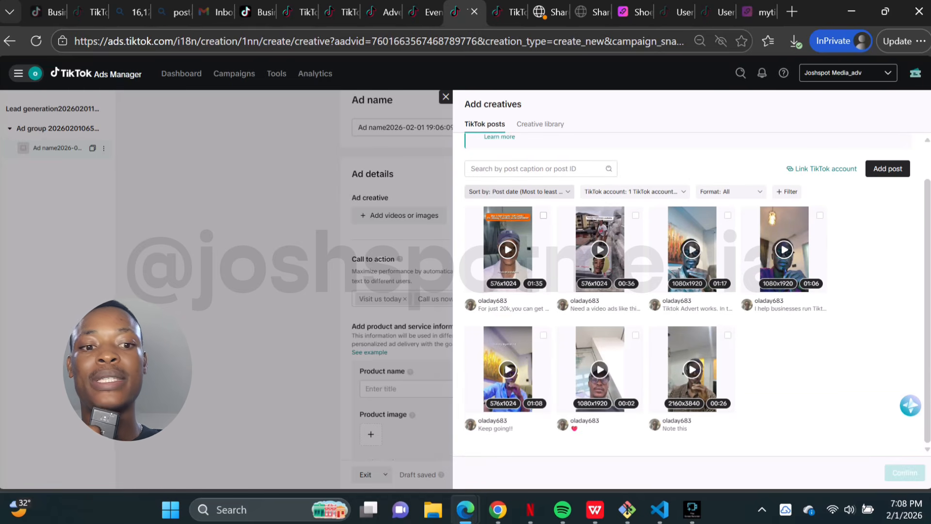
left_click(541, 124)
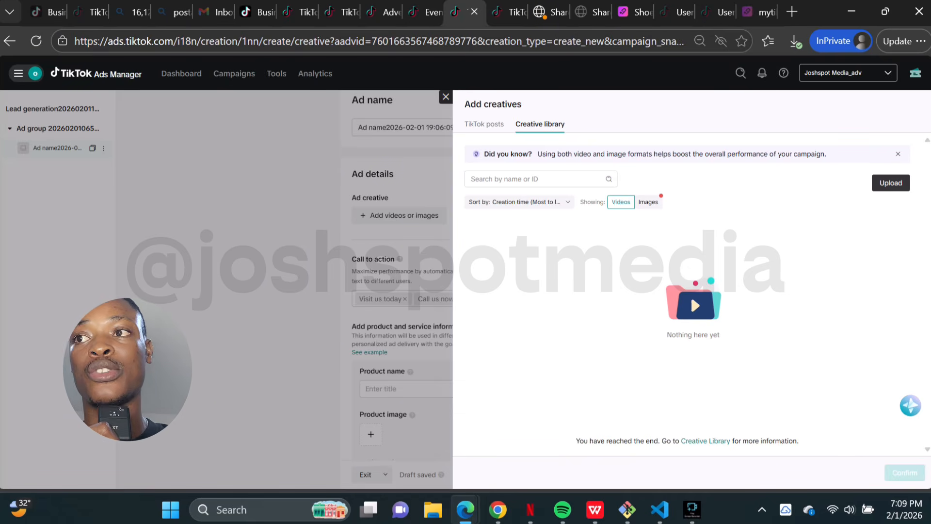
Step: Return to TikTok posts, select the first post as the ad creative and confirm
left_click(484, 124)
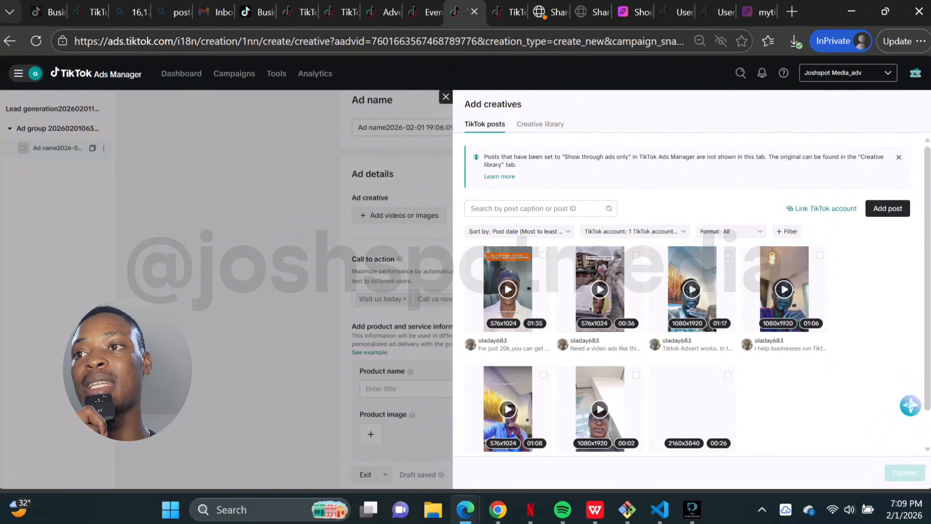
left_click(543, 255)
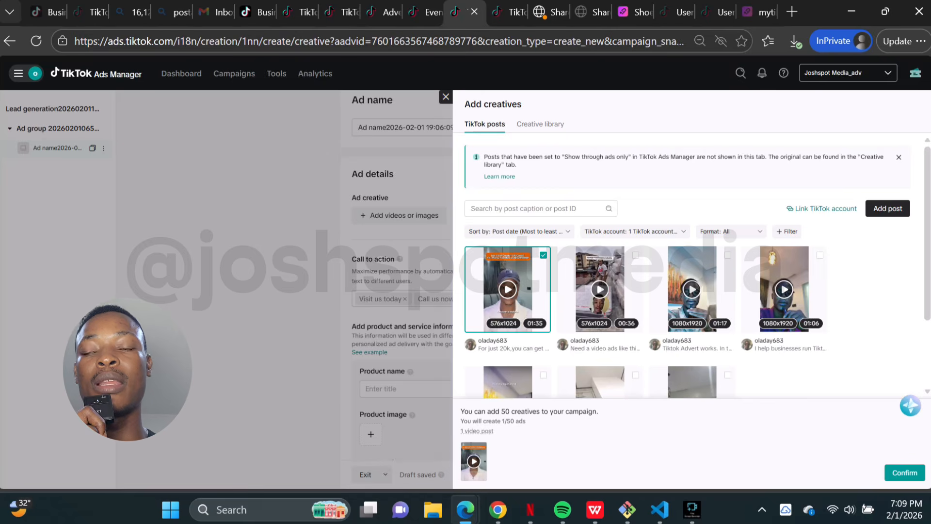
left_click(905, 472)
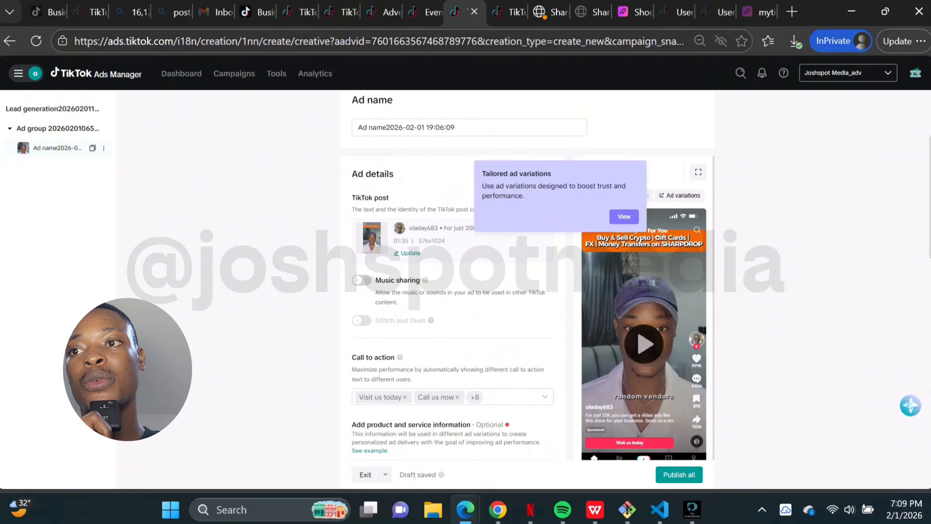
Step: Remove Visit us today, Call us now and Get started from the ad's call-to-action options
scroll(733, 301, "up", 4)
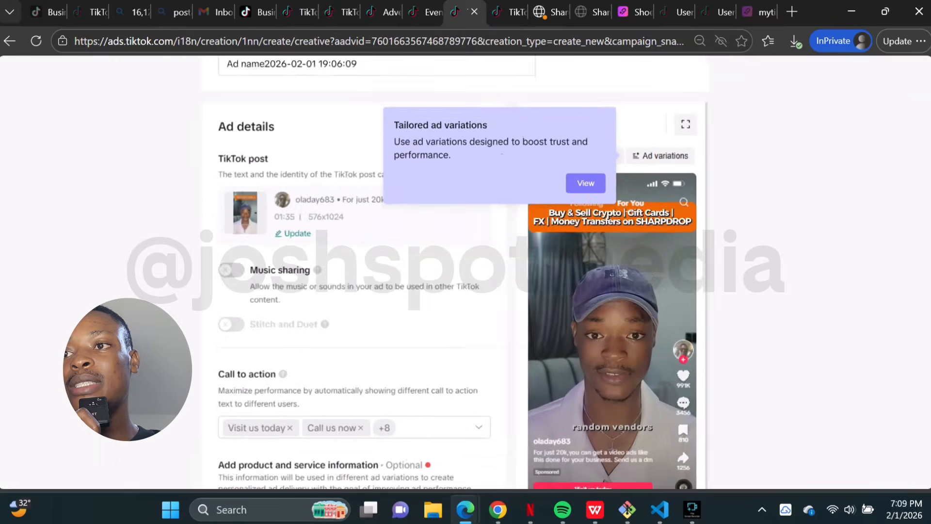
scroll(734, 301, "down", 3)
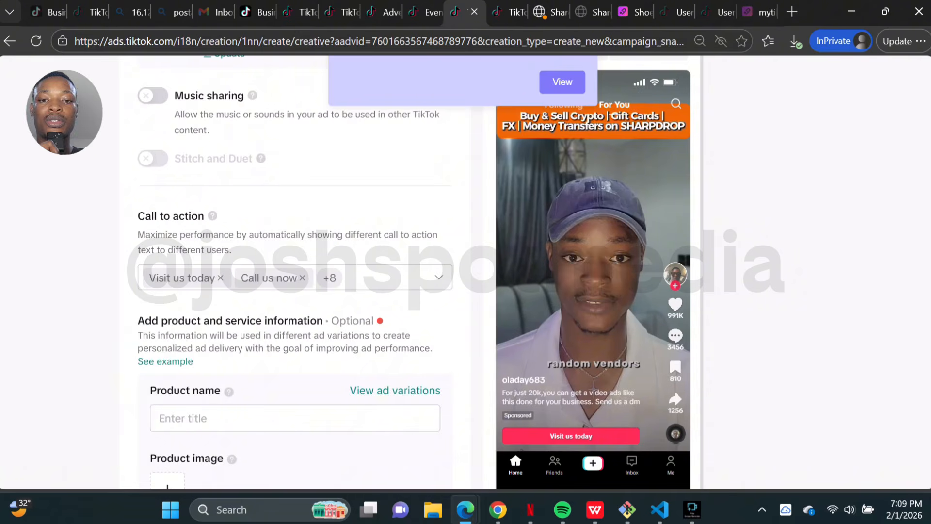
scroll(340, 340, "down", 4)
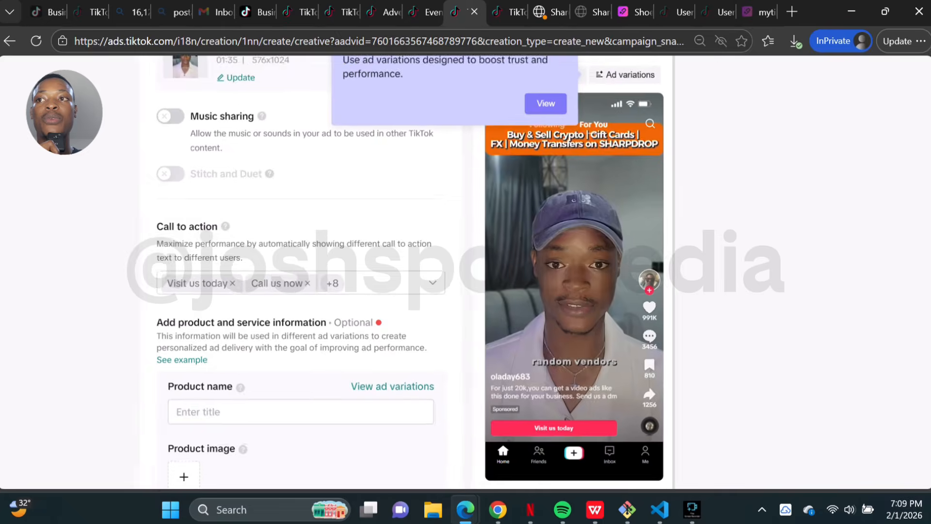
scroll(451, 291, "up", 3)
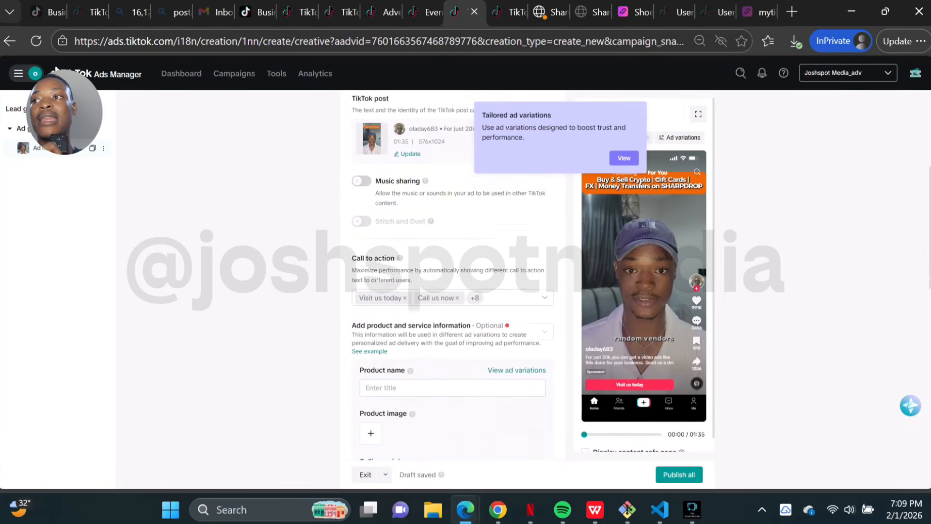
scroll(529, 281, "down", 2)
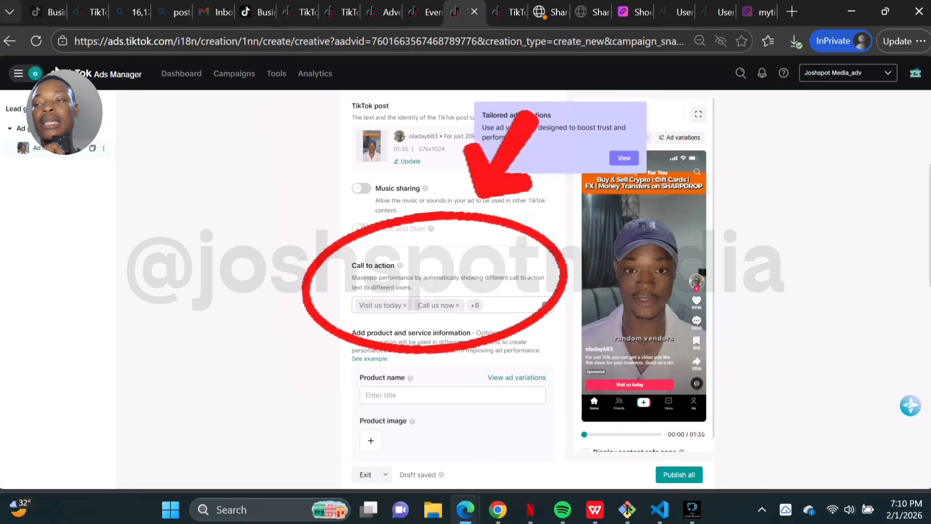
left_click(512, 305)
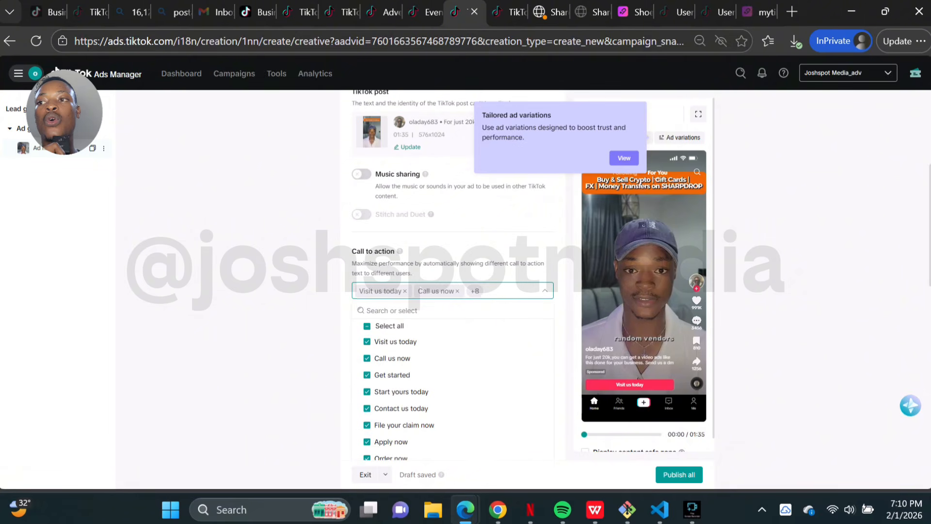
scroll(452, 360, "down", 6)
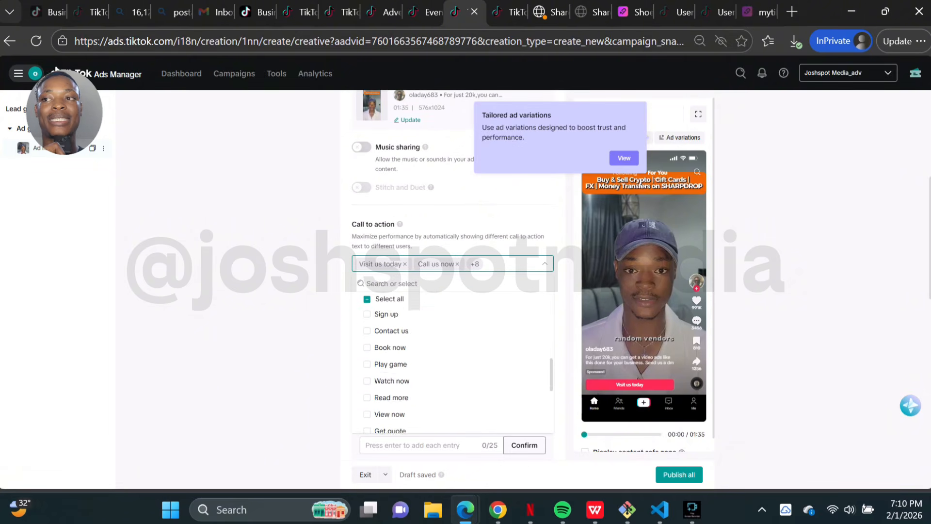
scroll(451, 360, "up", 10)
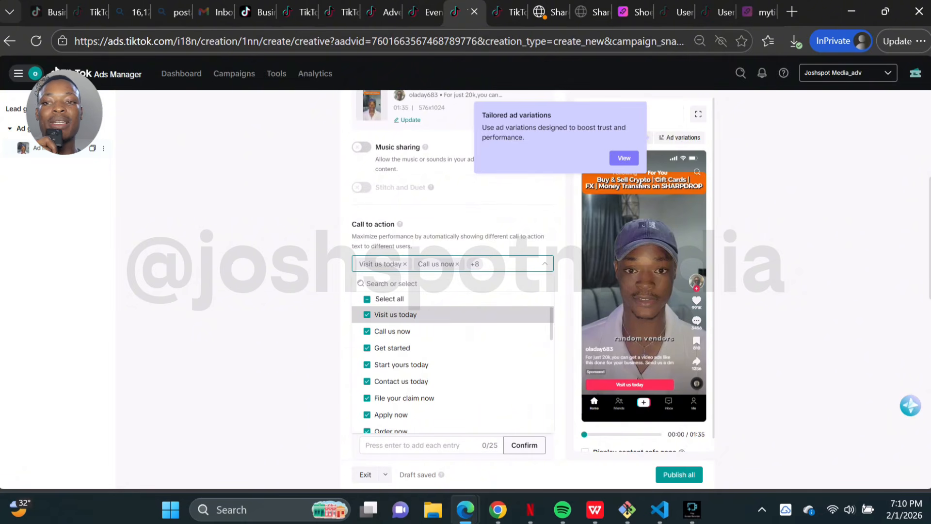
left_click(369, 315)
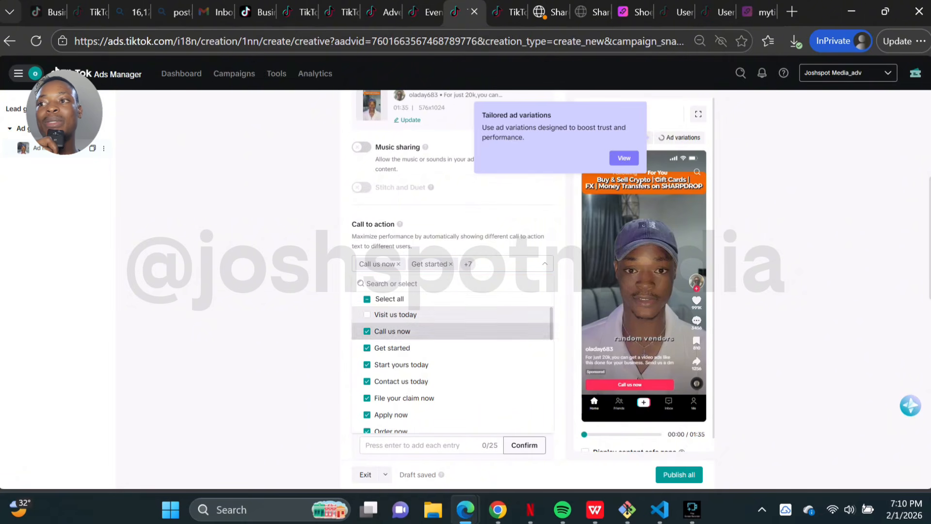
left_click(369, 332)
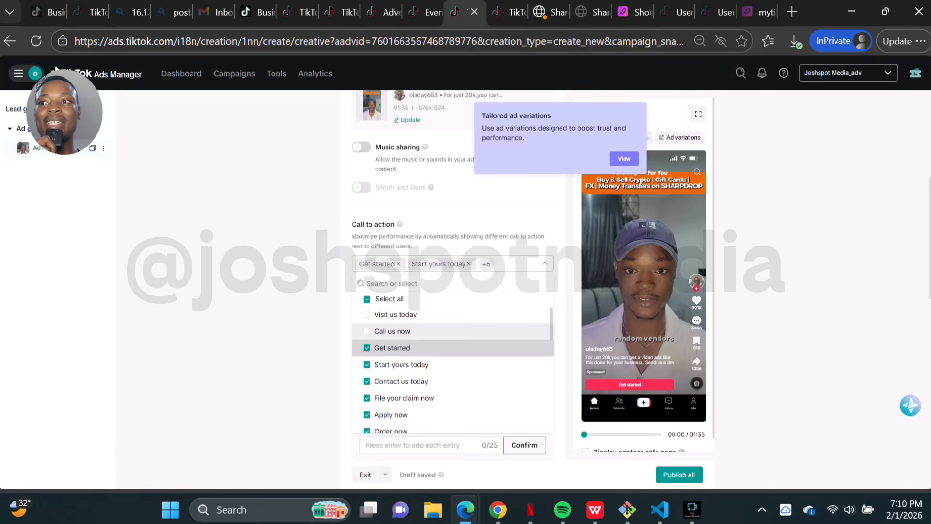
left_click(367, 347)
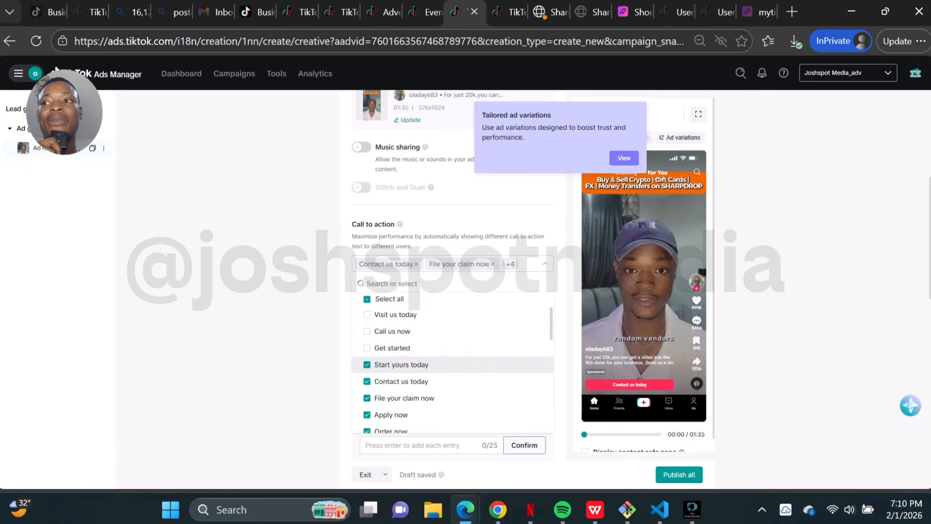
scroll(436, 371, "down", 8)
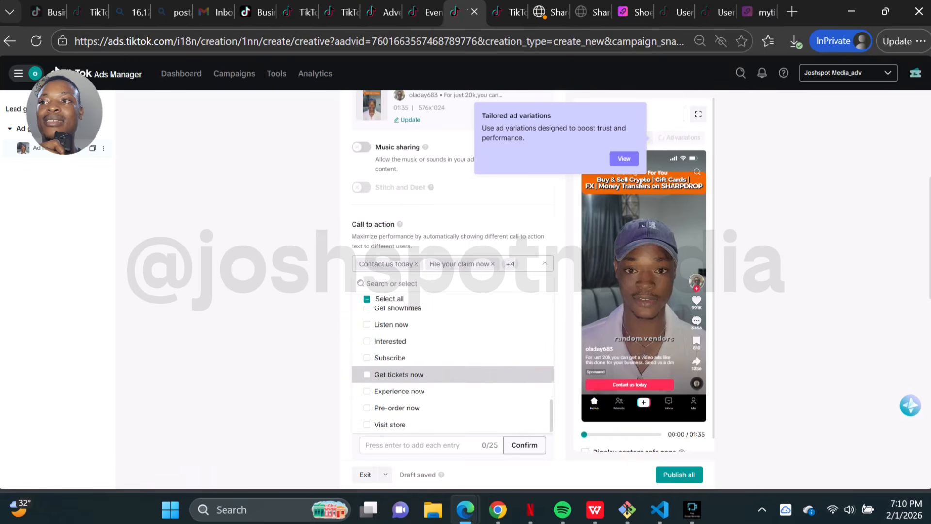
scroll(436, 374, "down", 3)
scroll(437, 374, "up", 4)
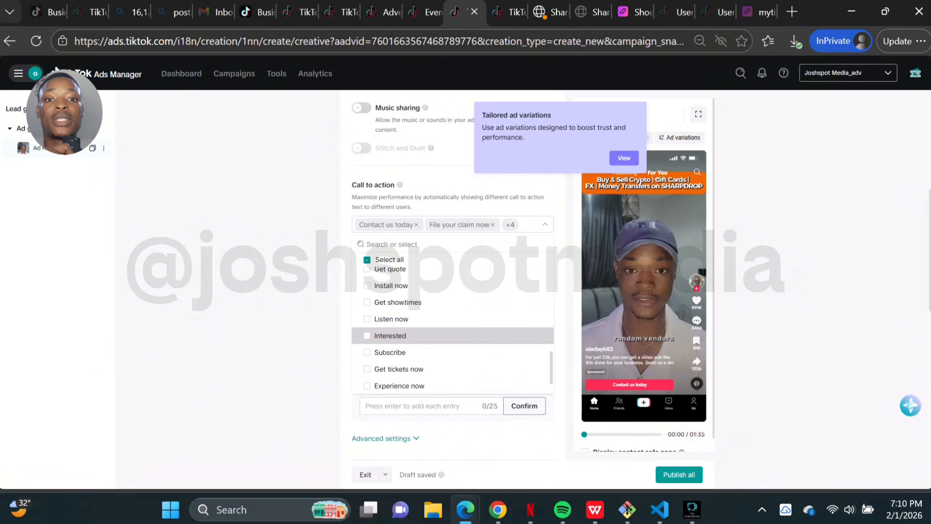
key("Escape")
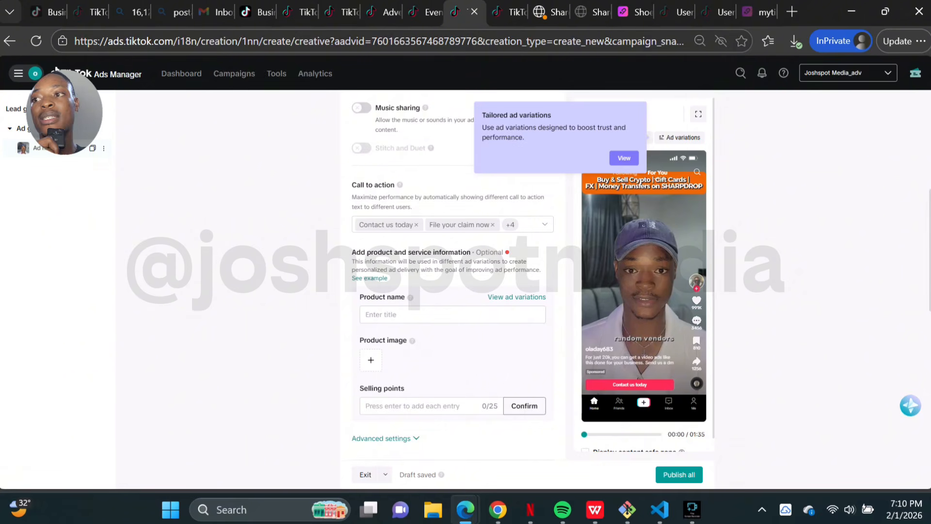
Step: Copy the Shoesss landing page link from the mytiklink Pages dashboard in another tab
scroll(452, 272, "down", 5)
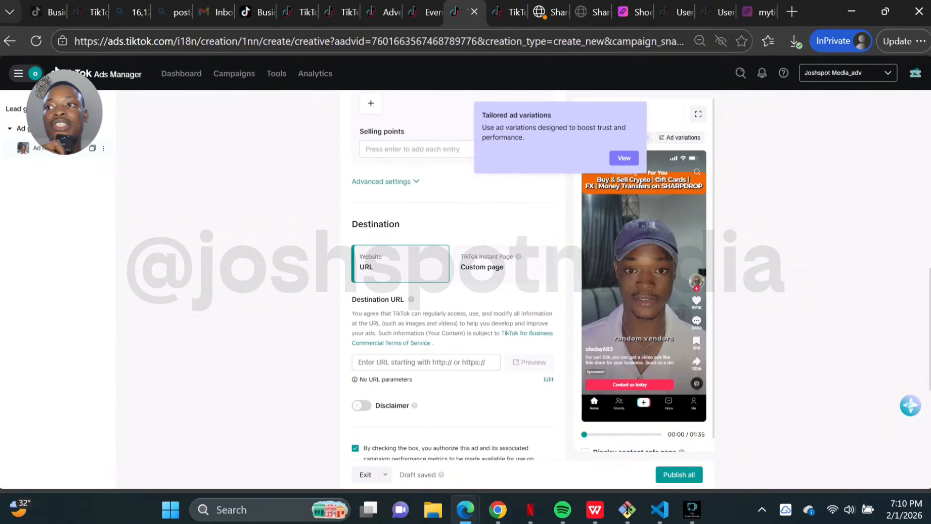
scroll(452, 276, "up", 3)
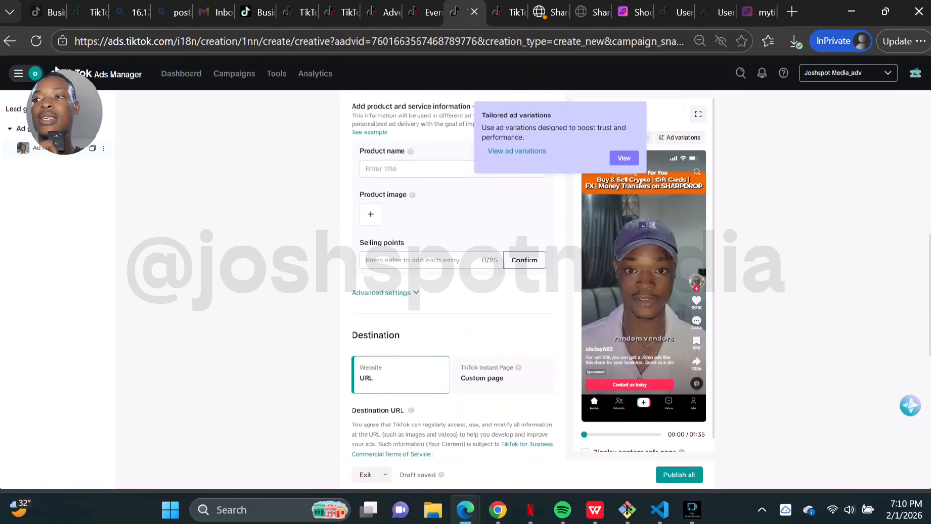
scroll(453, 276, "down", 3)
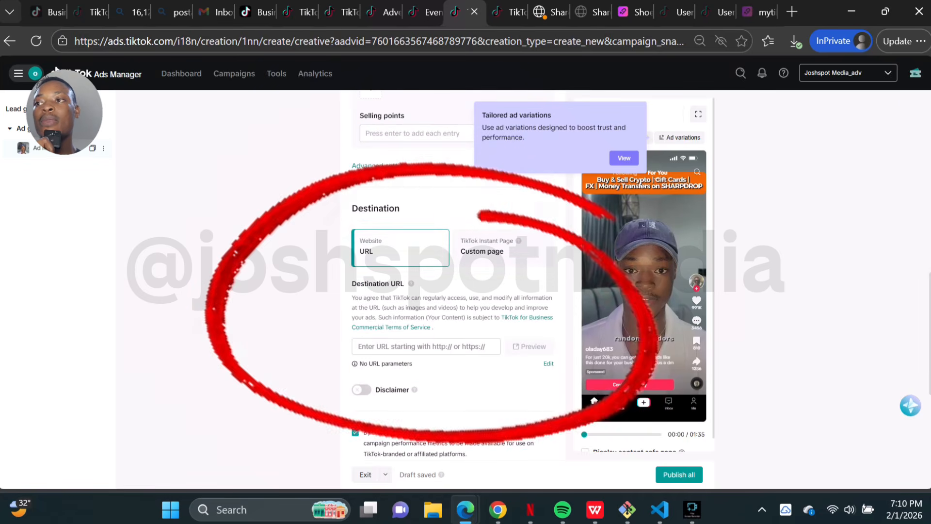
scroll(452, 276, "down", 1)
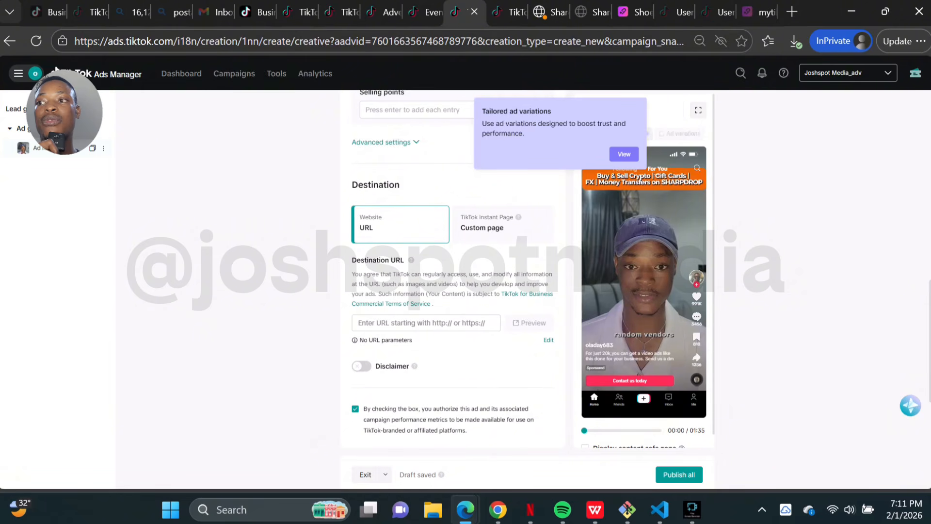
left_click(425, 323)
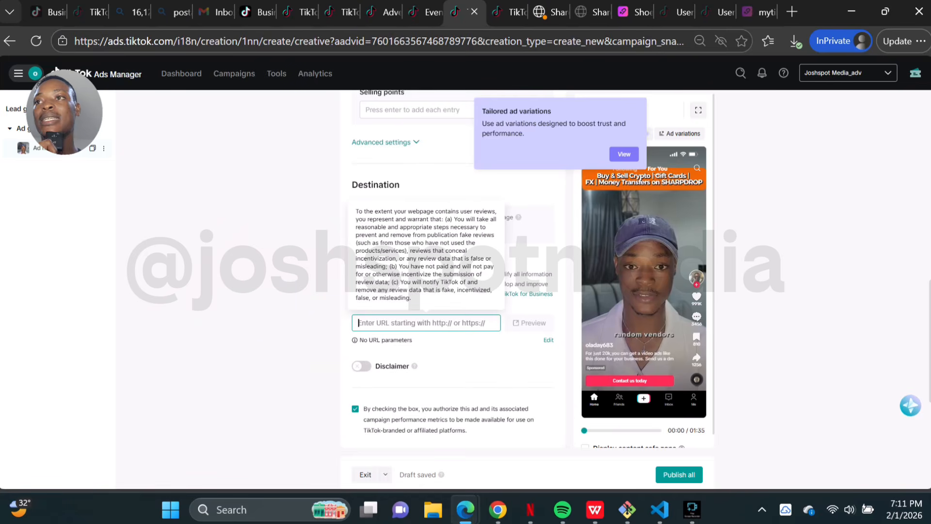
left_click(631, 12)
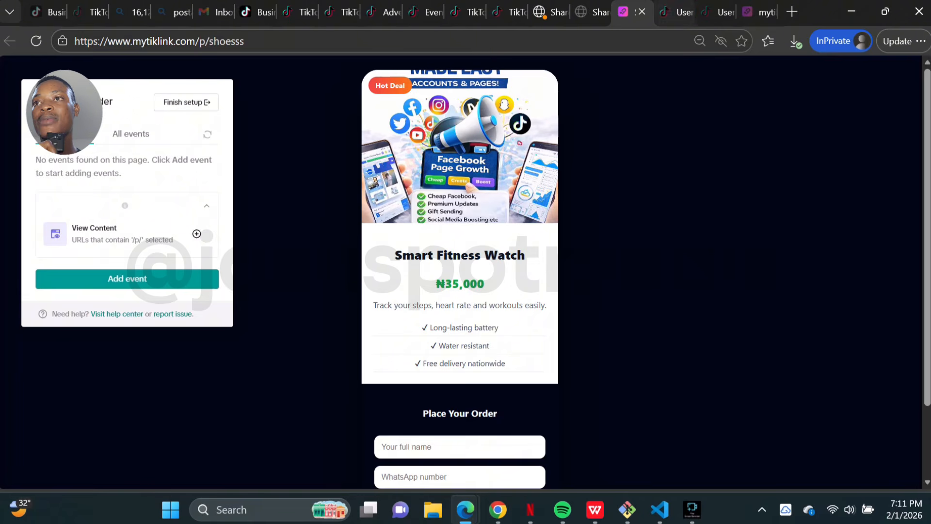
left_click(759, 11)
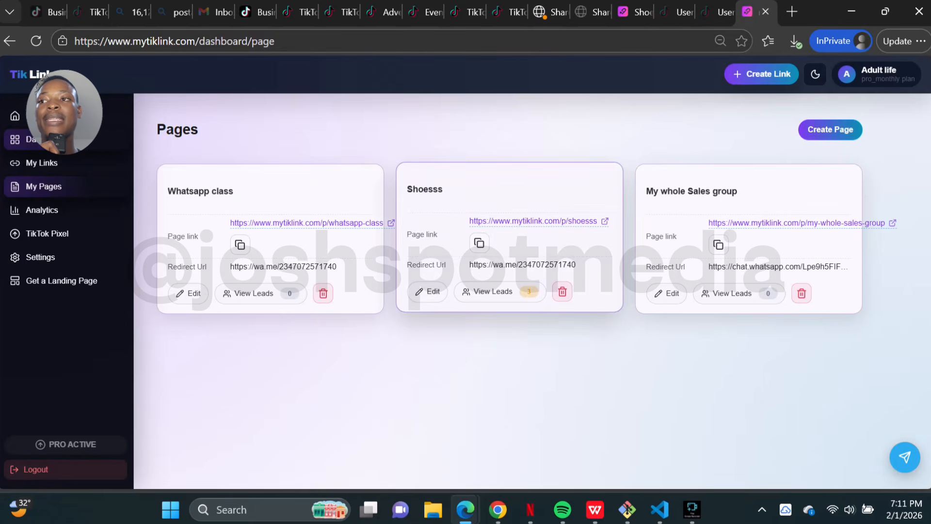
left_click(480, 243)
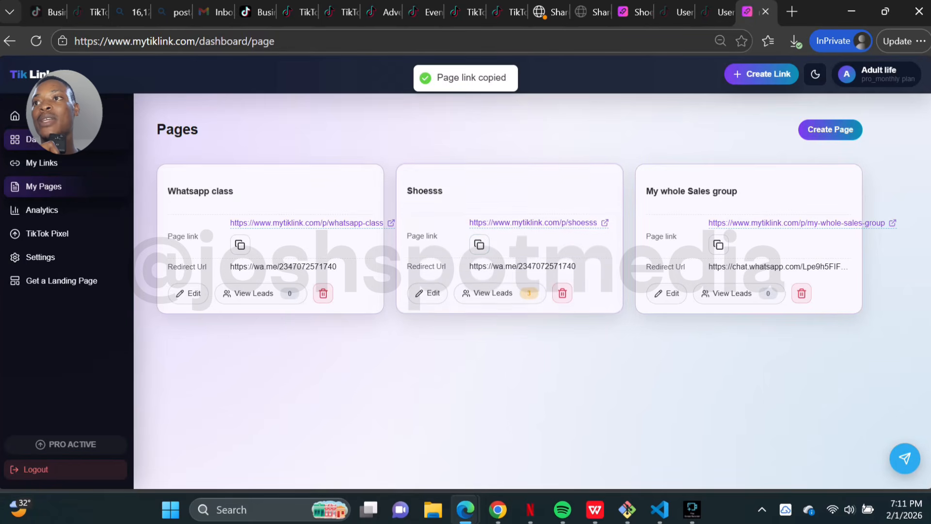
left_click(509, 11)
left_click(467, 12)
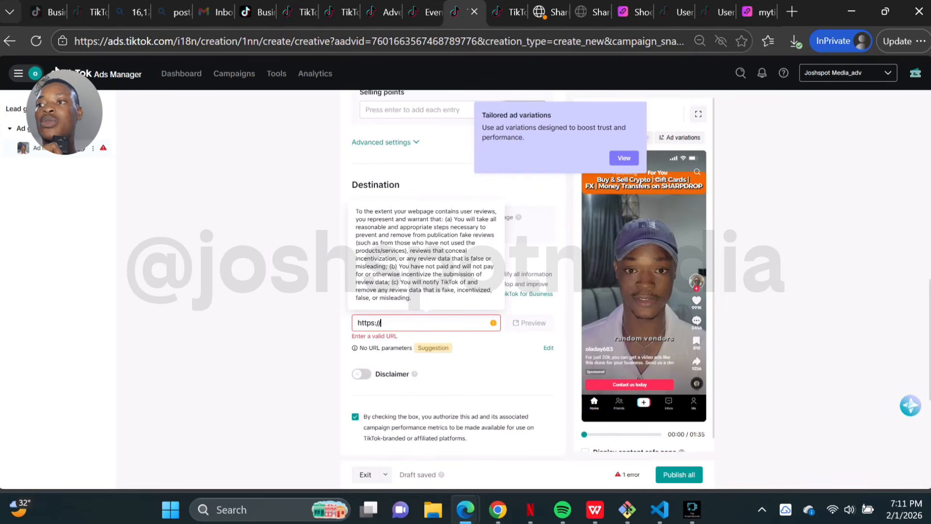
key("ctrl+a")
key("ctrl+v")
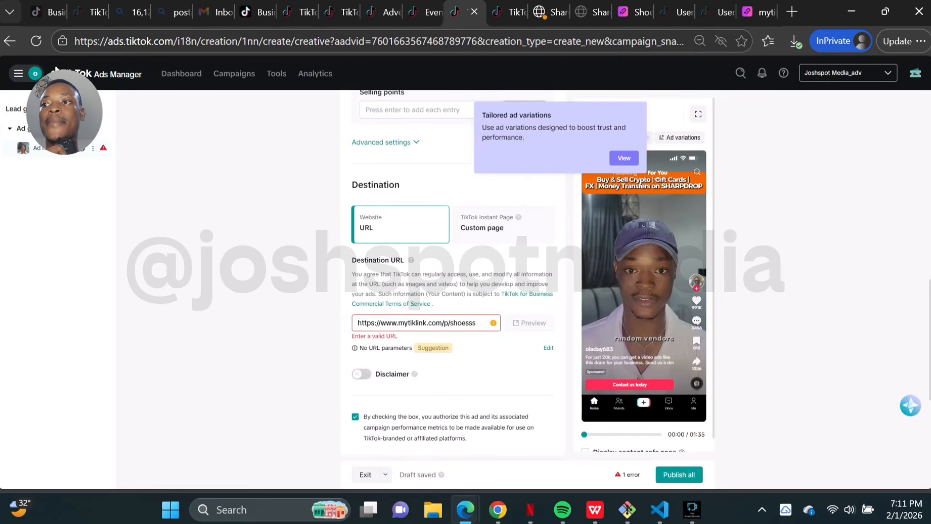
scroll(528, 271, "down", 3)
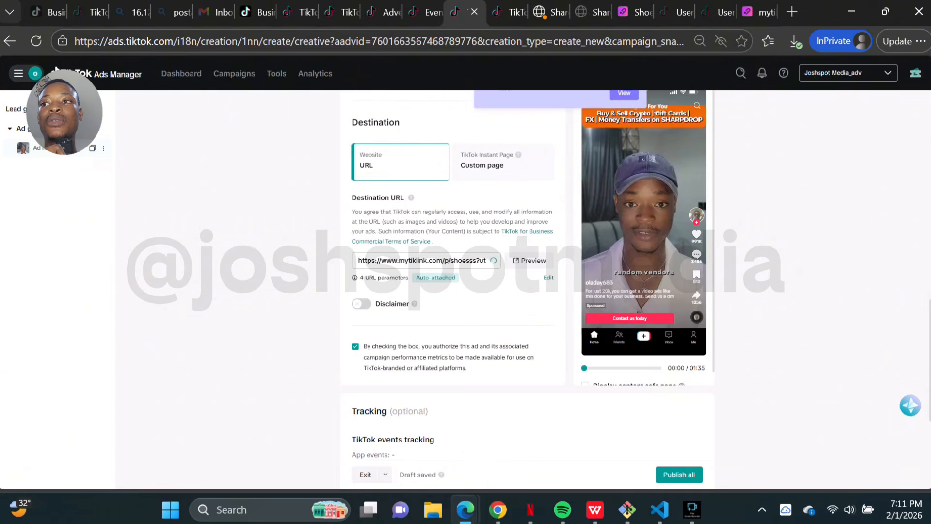
scroll(529, 272, "down", 3)
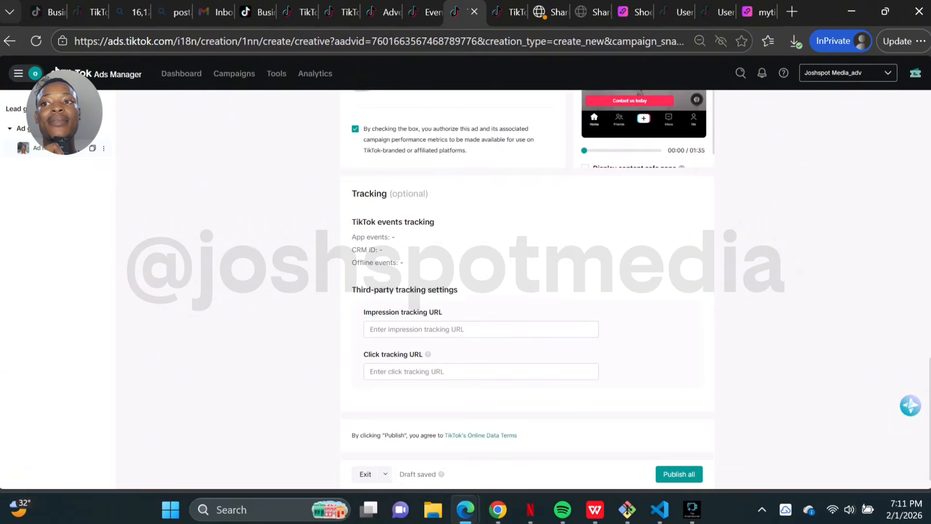